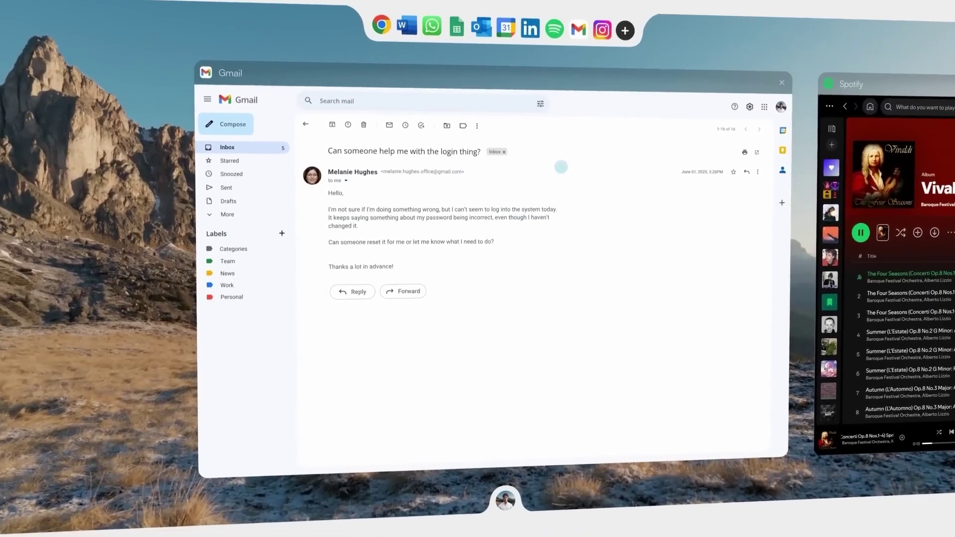
# Start a reply to the customer's login-problem email, then install Outlook from the App Store.
pyautogui.click(352, 291)
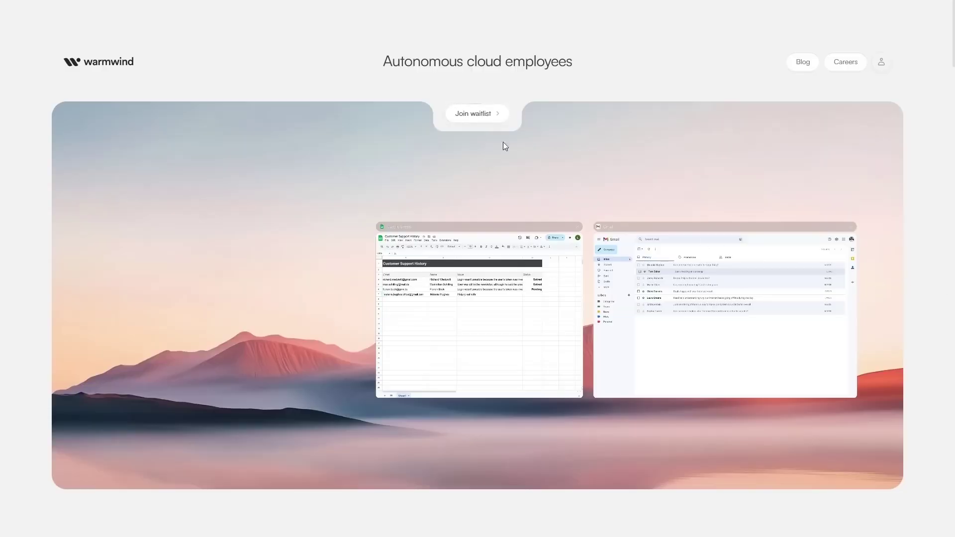
pyautogui.click(478, 119)
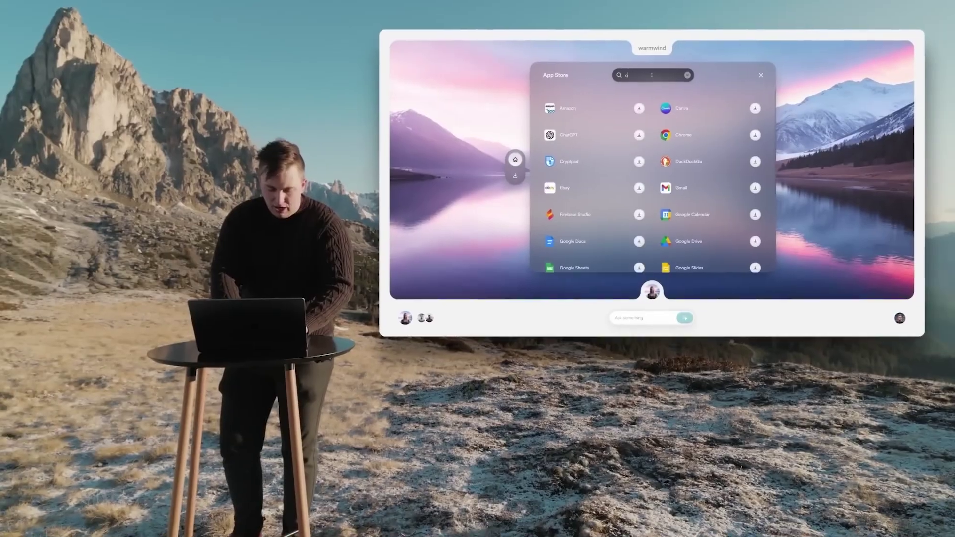
pyautogui.click(639, 109)
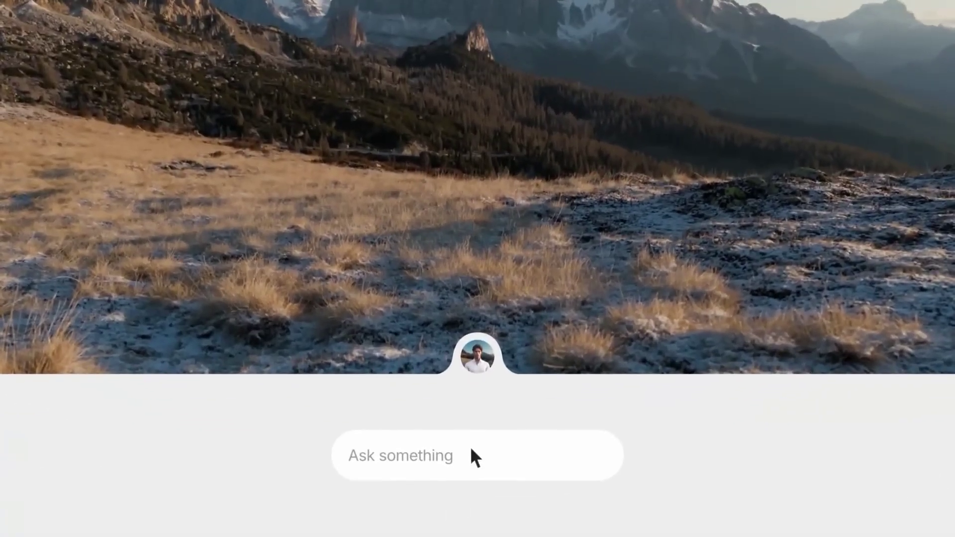
# Ask the agent to answer all customer emails in Gmail, then begin the LinkedIn outreach prompt.
pyautogui.click(473, 487)
pyautogui.write('Plea')
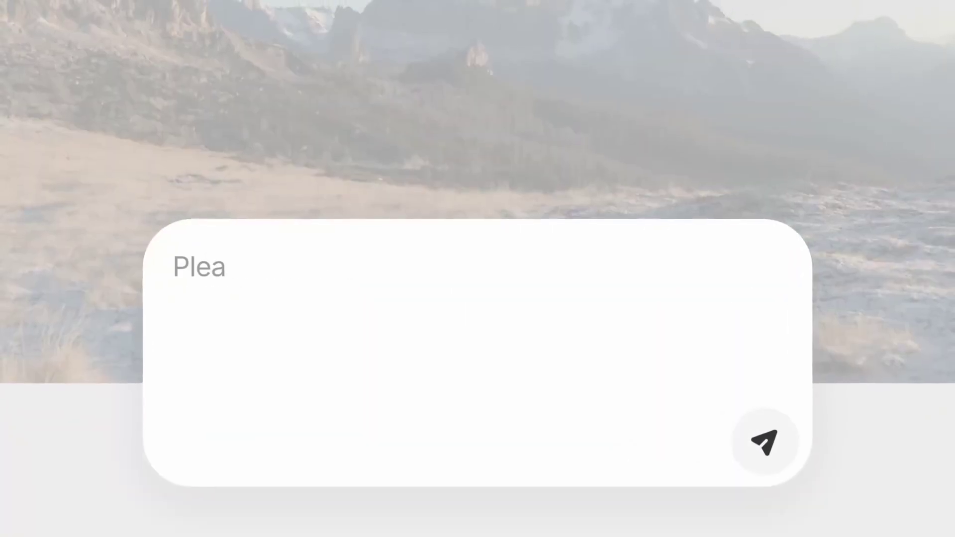
pyautogui.write('se answer all the customer emails in my gmail app. Try to help them out with their issues')
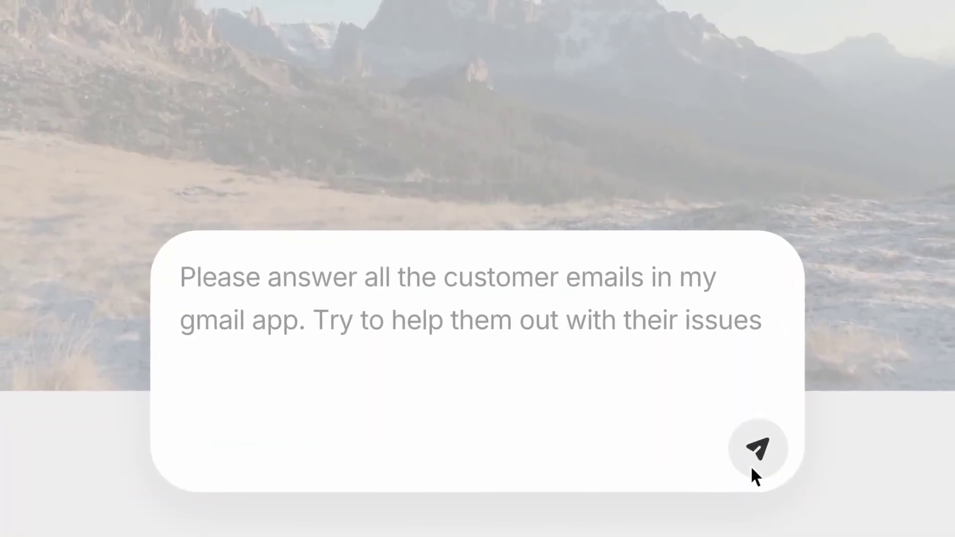
pyautogui.click(753, 470)
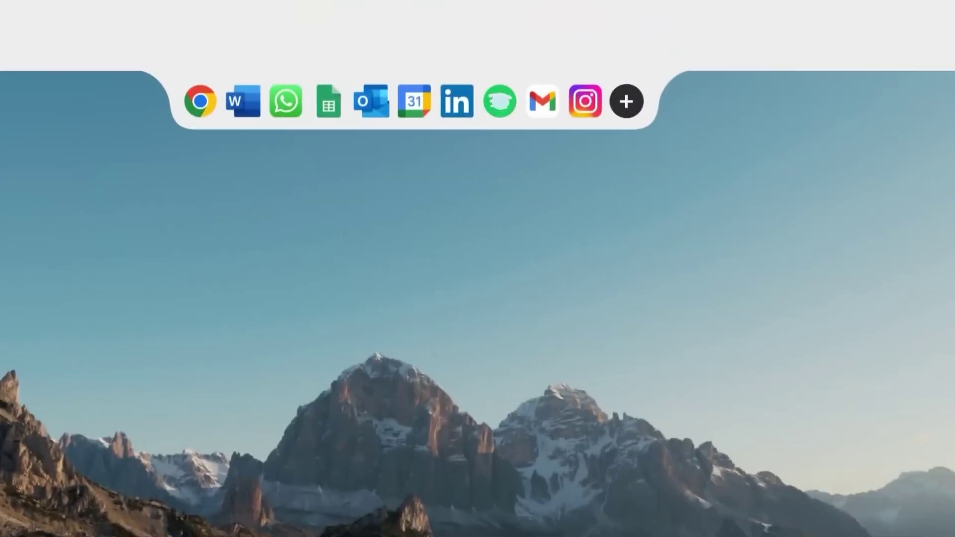
pyautogui.click(500, 99)
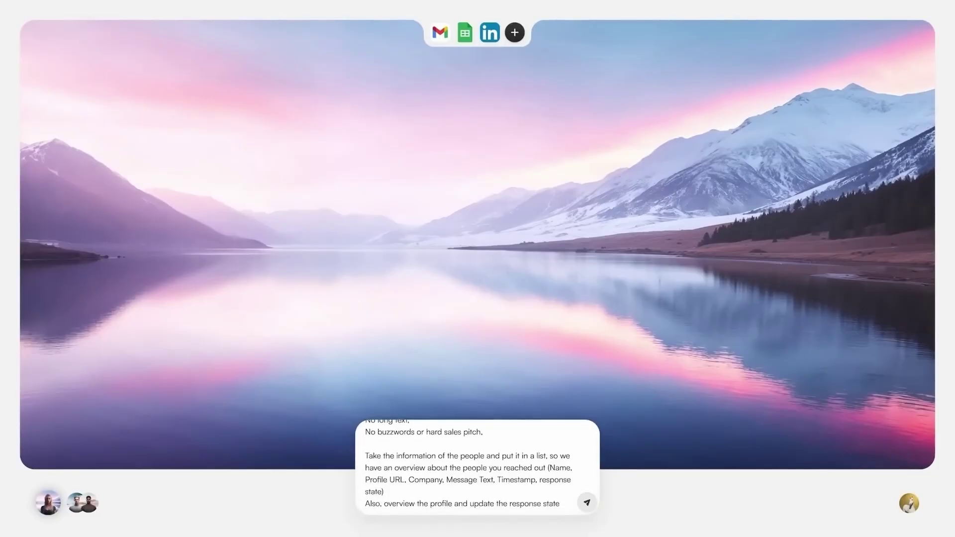
# Send the LinkedIn outreach request and create a blank spreadsheet named LinkedIn Contacts.
pyautogui.press('Return')
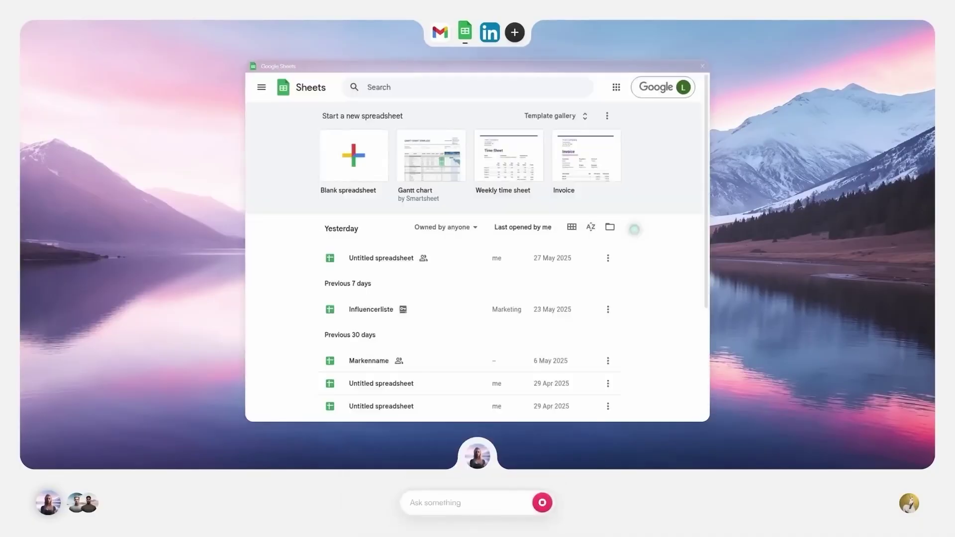
pyautogui.click(481, 251)
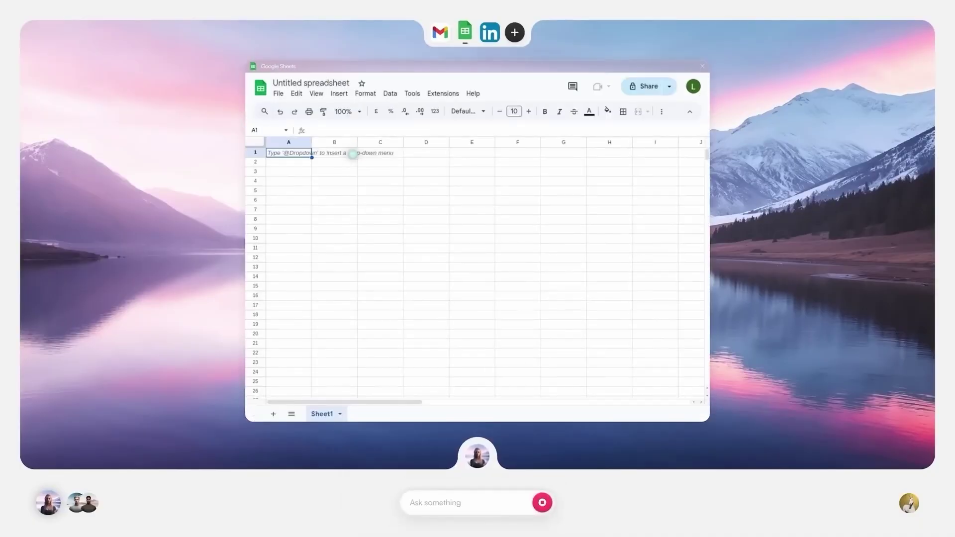
pyautogui.click(308, 82)
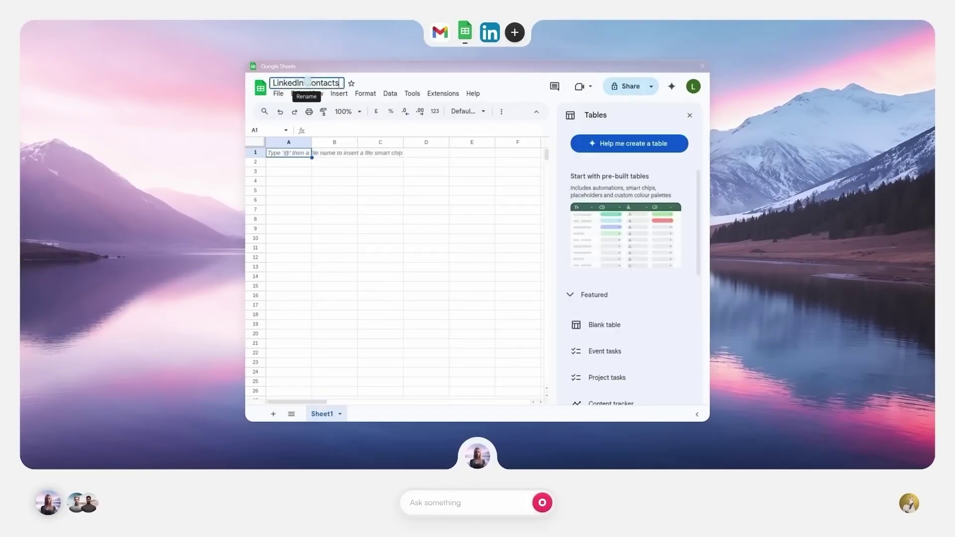
pyautogui.click(690, 115)
pyautogui.hotkey('ctrl', 'shift', 'f')
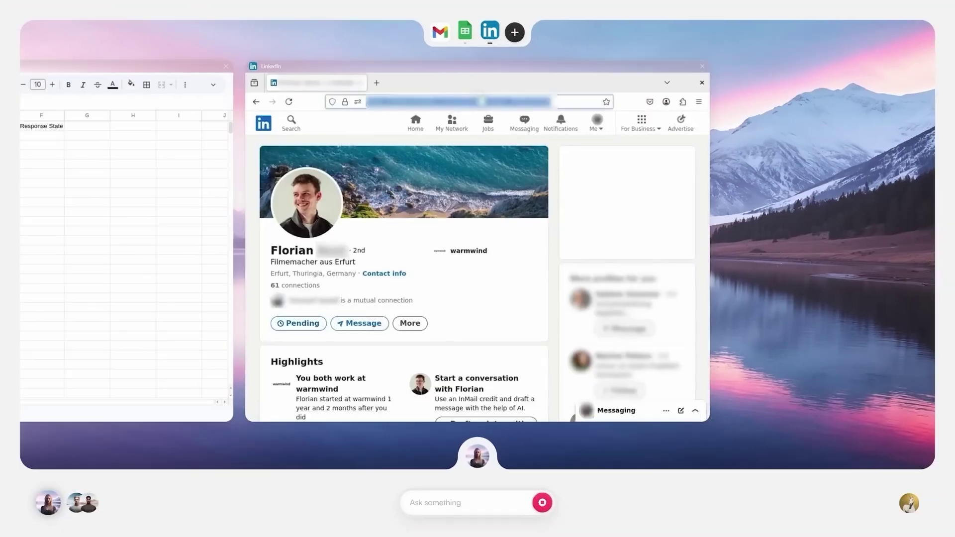
# Copy the LinkedIn profile's web address and return to the spreadsheet.
pyautogui.rightClick(485, 103)
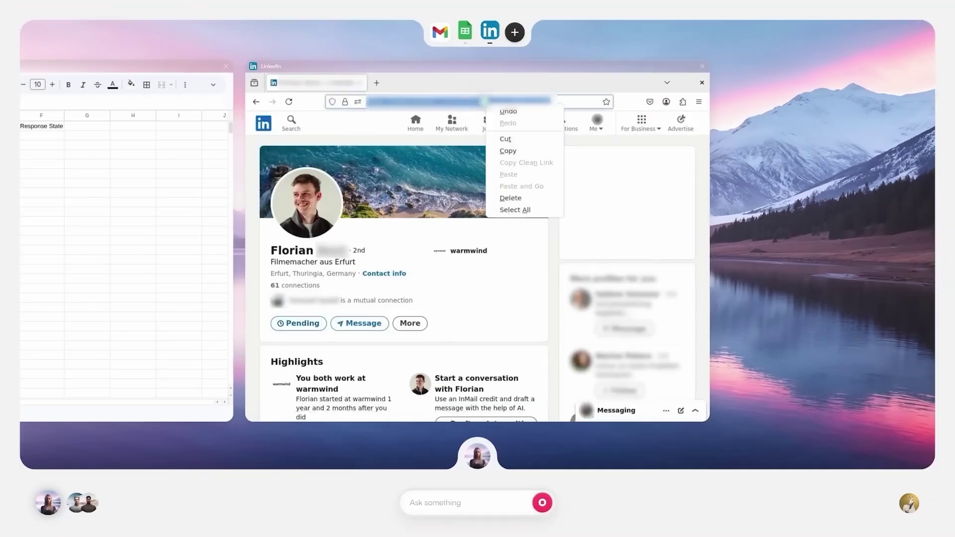
pyautogui.click(508, 151)
pyautogui.hotkey('alt', 'Tab')
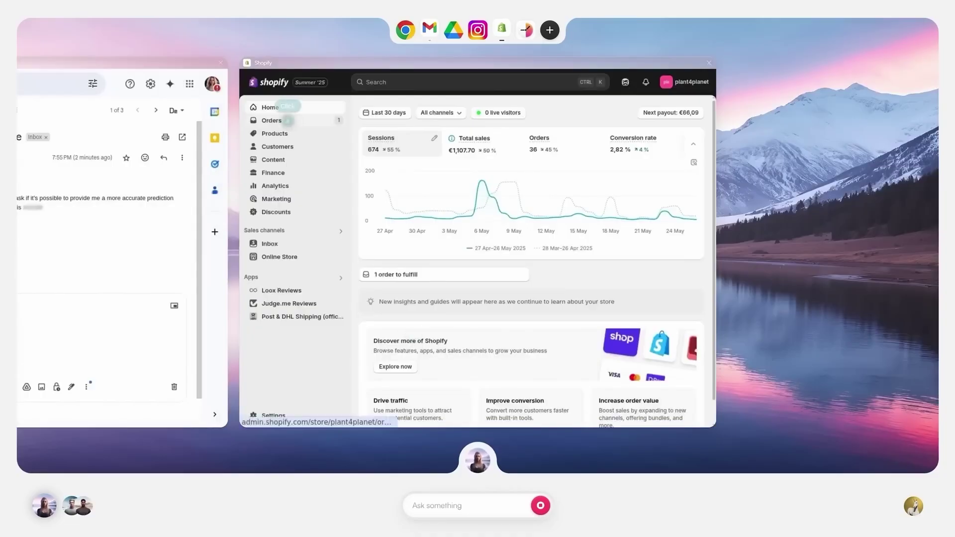
# Review the unfulfilled €27.00 Vulkano order, then write the customer a Gmail reply about it.
pyautogui.click(288, 121)
pyautogui.scroll(-3, 497, 134)
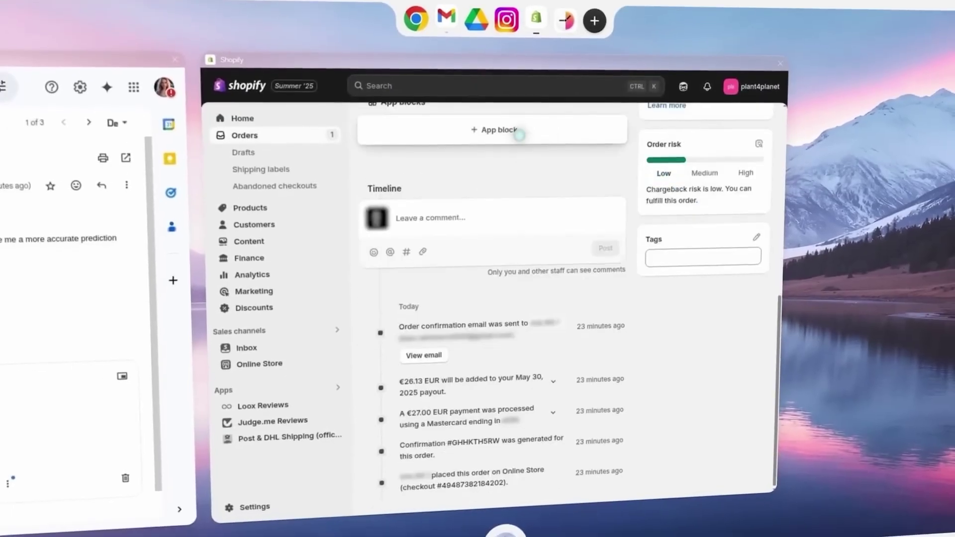
pyautogui.scroll(5, 518, 130)
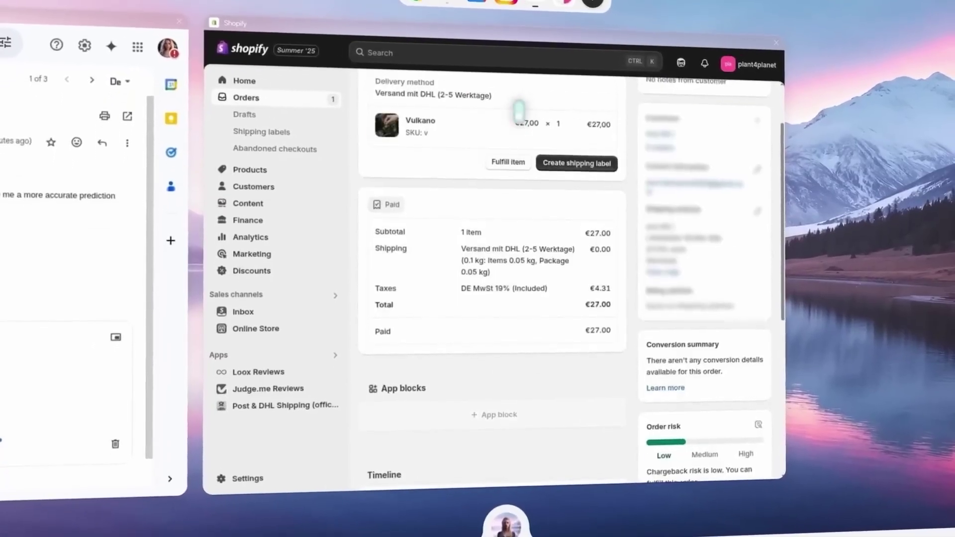
pyautogui.click(428, 339)
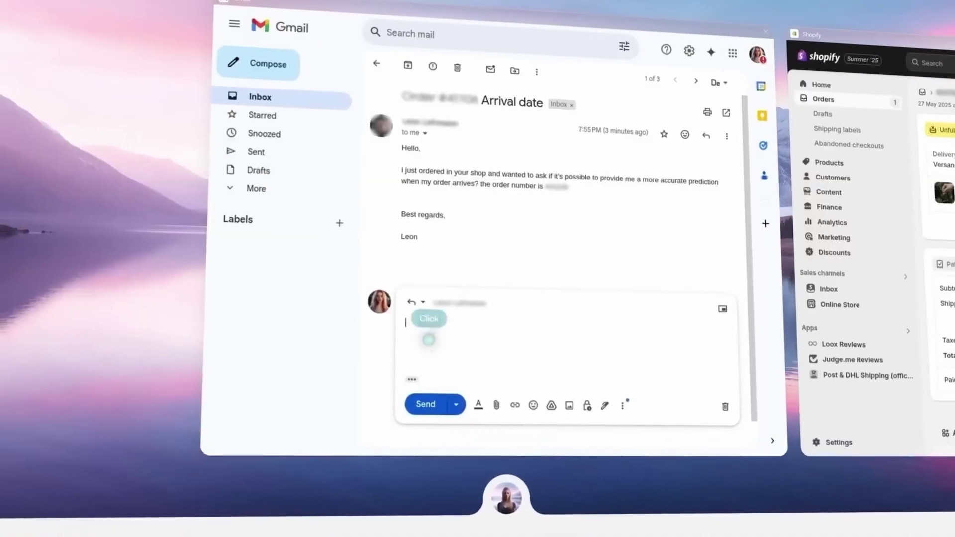
pyautogui.write("Hello Leon! I see you just ordered in our shop.  I'm sorry to tell you that i can only provide an estimation of 2-5 workdays, as this is dependent from the DHL Service.  We will surely notify you on any change of your order status!  Best regards,  Julia")
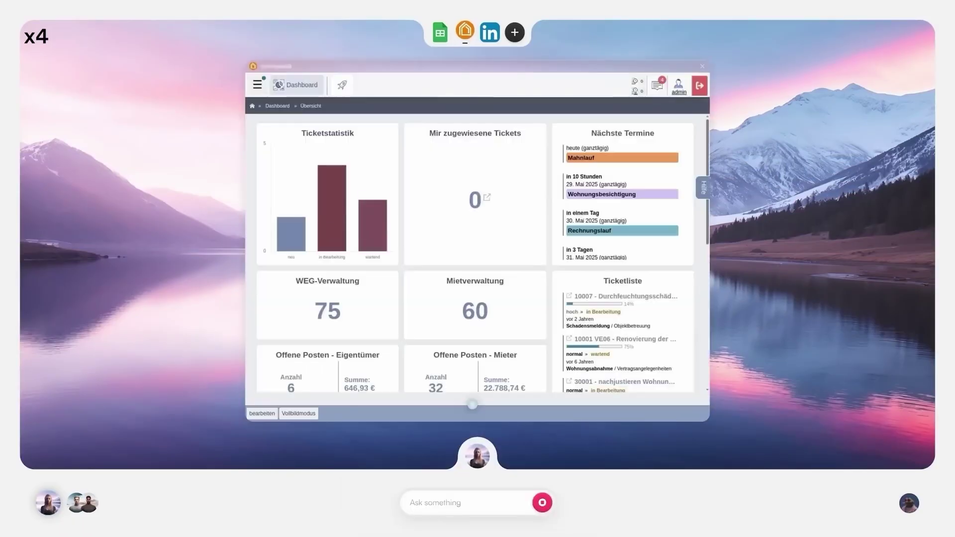
# Change the first Eigentümer's Postleitzahl in the Adressbuch to 07749 and save the record.
pyautogui.click(257, 84)
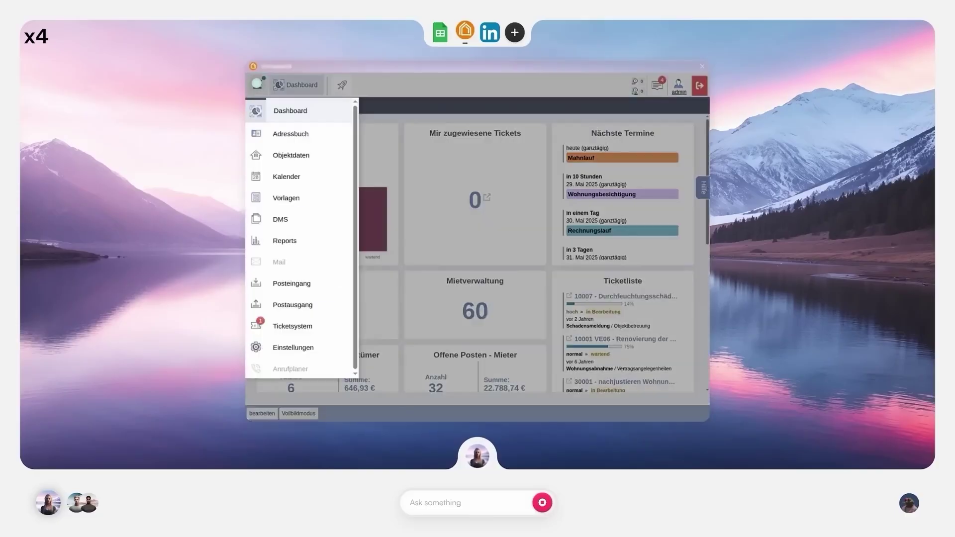
pyautogui.click(297, 134)
pyautogui.click(266, 256)
pyautogui.click(345, 302)
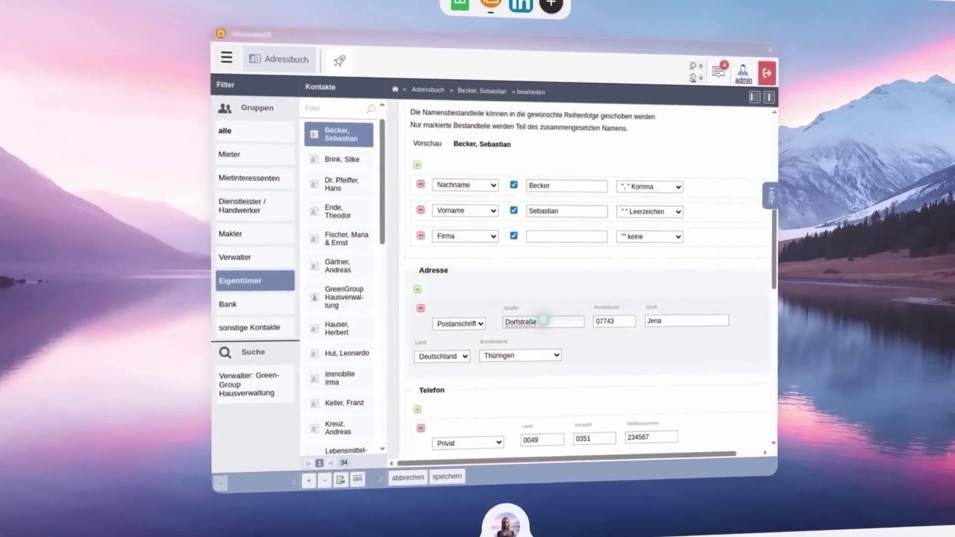
pyautogui.doubleClick(609, 331)
pyautogui.write('07749')
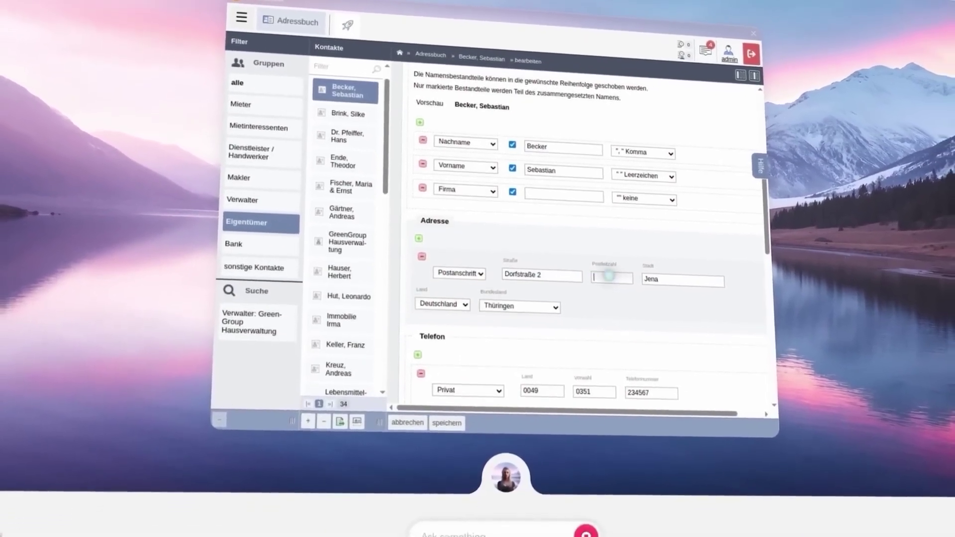
pyautogui.click(447, 396)
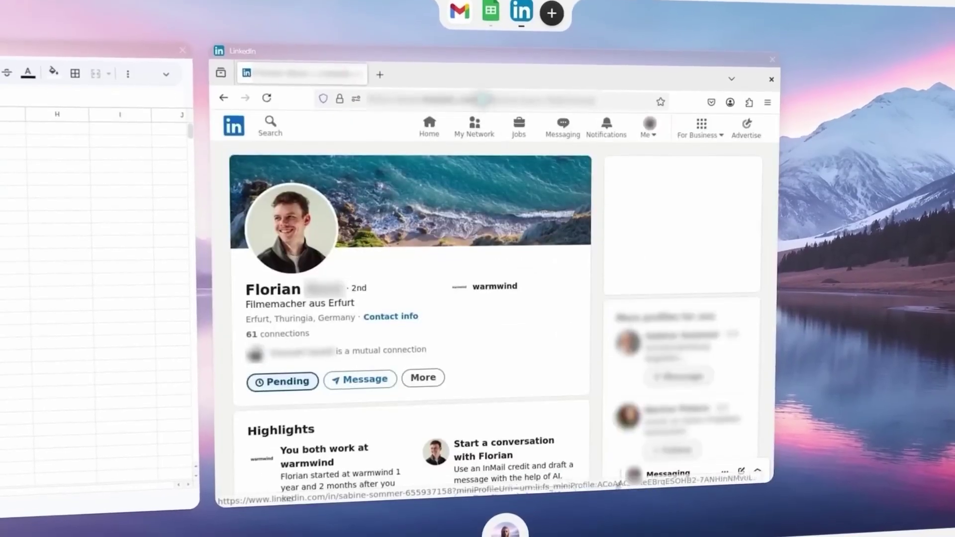
# Copy the filmmaker's LinkedIn profile web address from the address bar.
pyautogui.rightClick(513, 100)
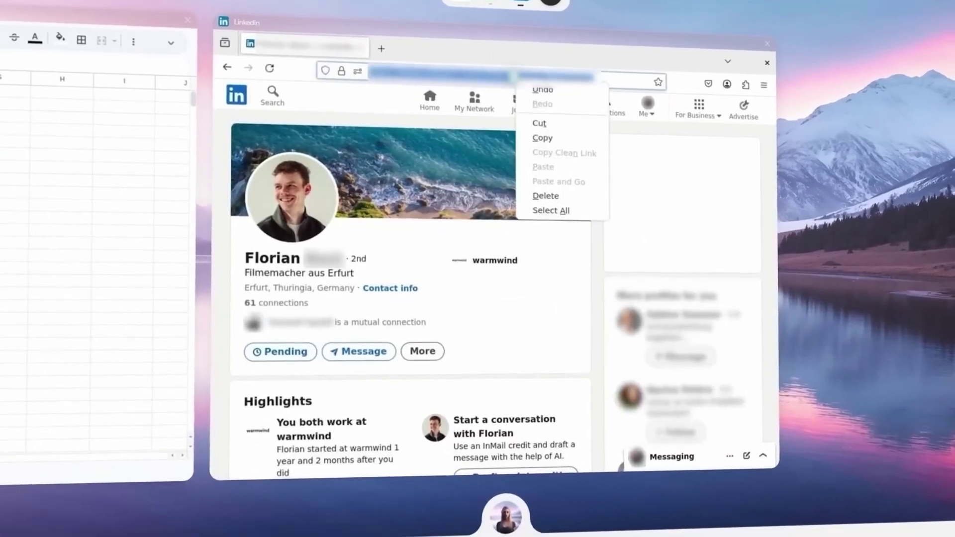
pyautogui.click(562, 131)
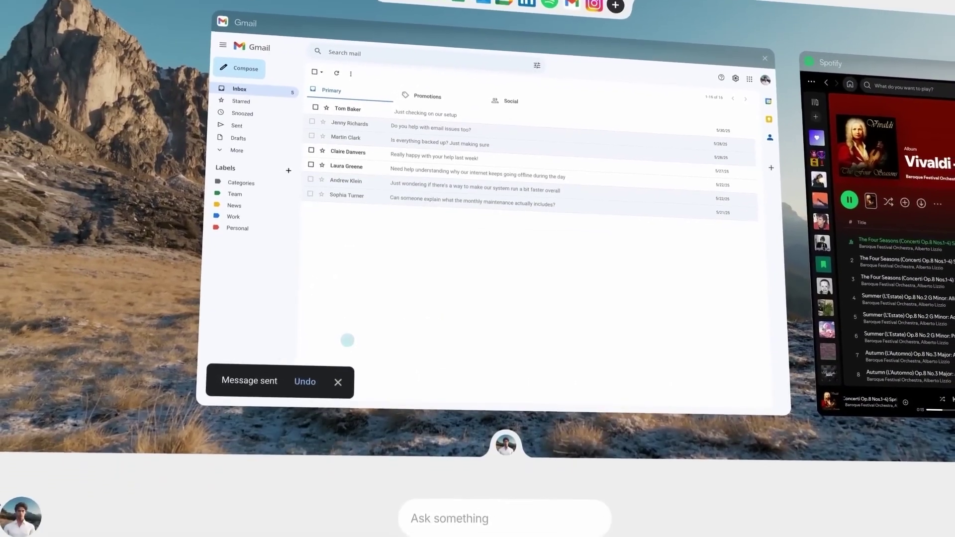
# Open the email about checking the setup, then the 8-Day Forecast - Berlin.de weather result.
pyautogui.click(550, 112)
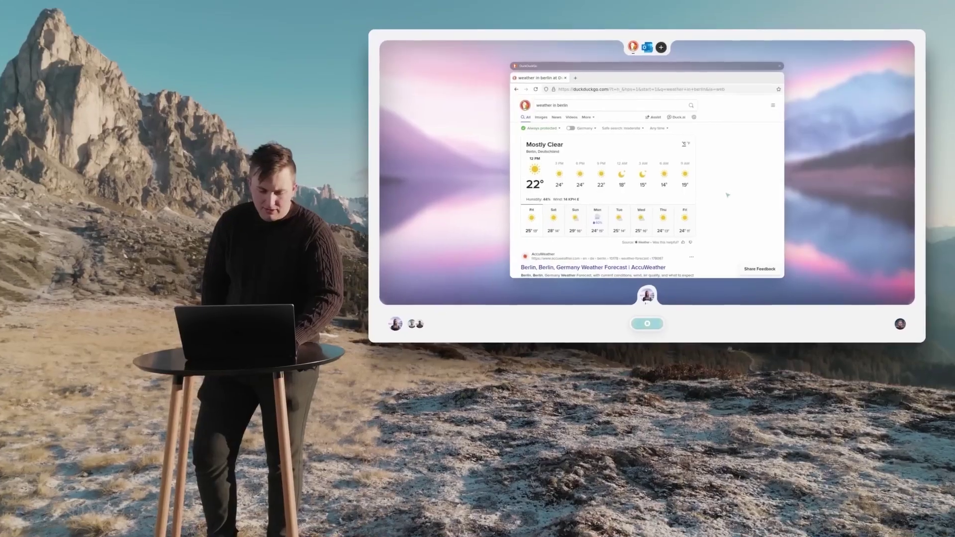
pyautogui.scroll(-5, 692, 210)
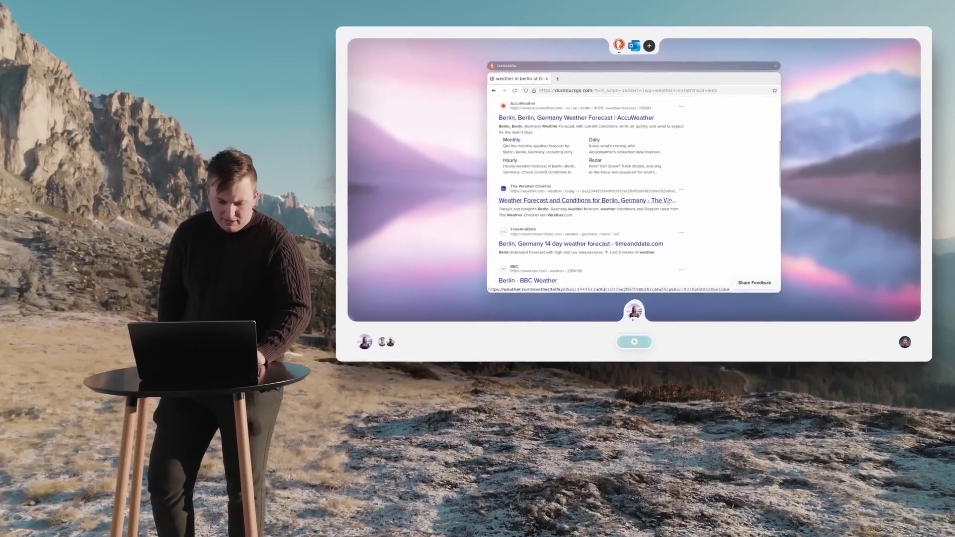
pyautogui.scroll(-3, 692, 211)
pyautogui.click(528, 248)
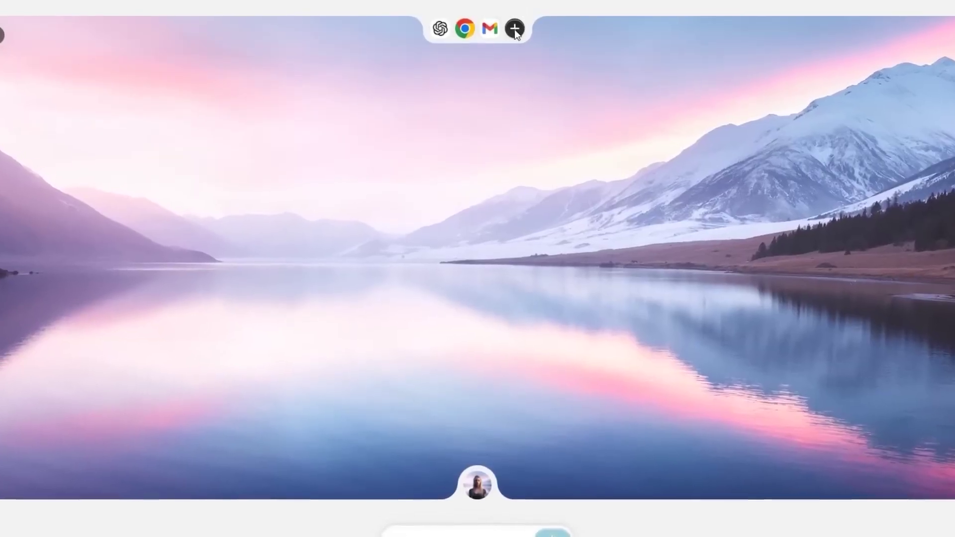
# Browse the App Store's catalogue of installable apps.
pyautogui.click(515, 29)
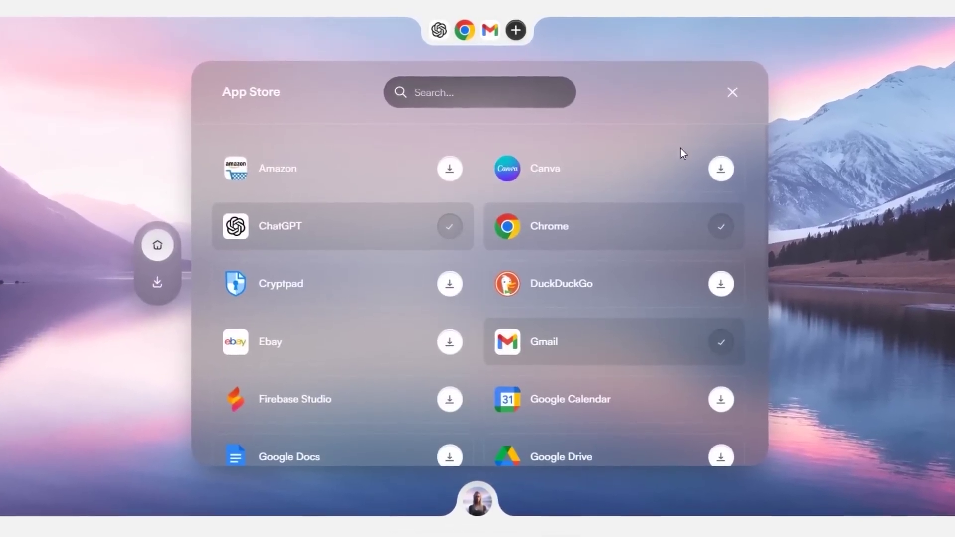
pyautogui.scroll(-1, 757, 457)
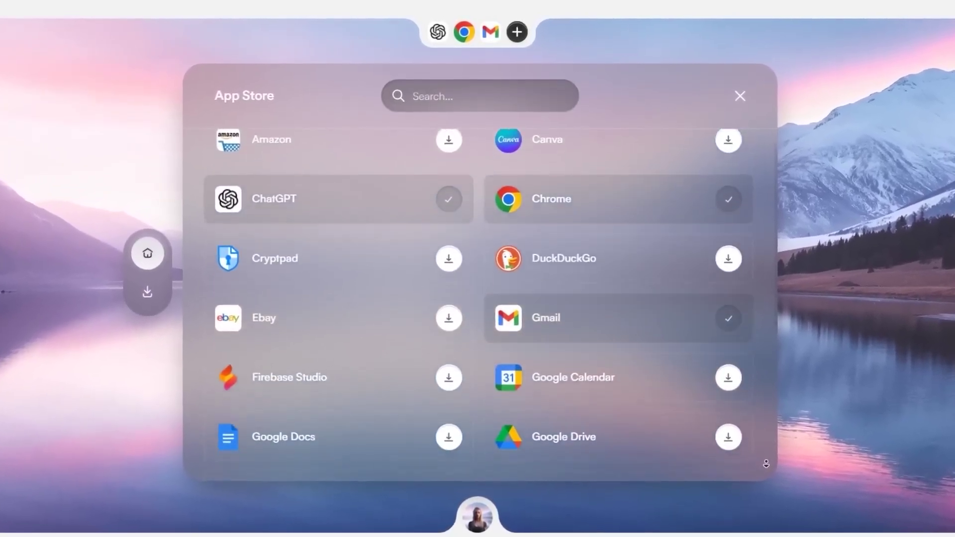
pyautogui.scroll(-1, 766, 463)
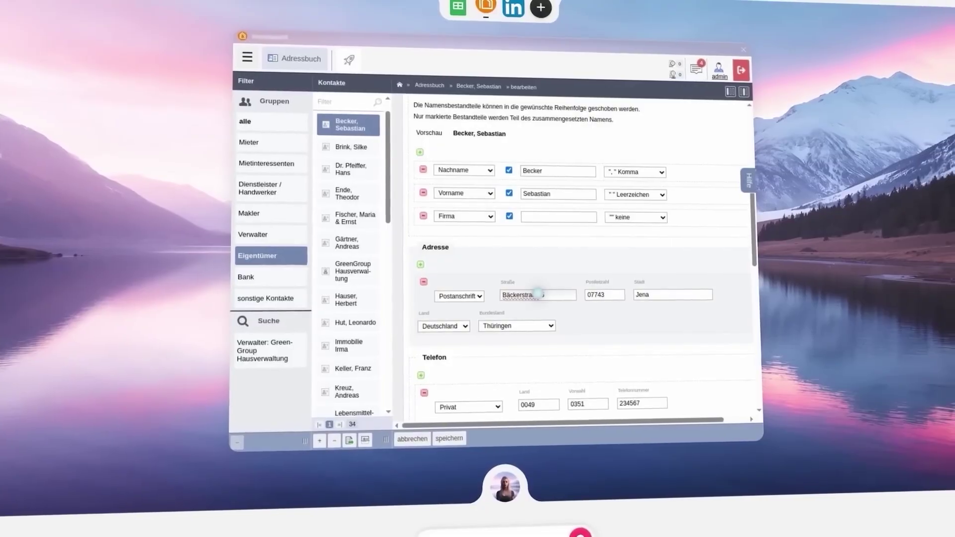
pyautogui.moveTo(501, 295); pyautogui.dragTo(537, 294)
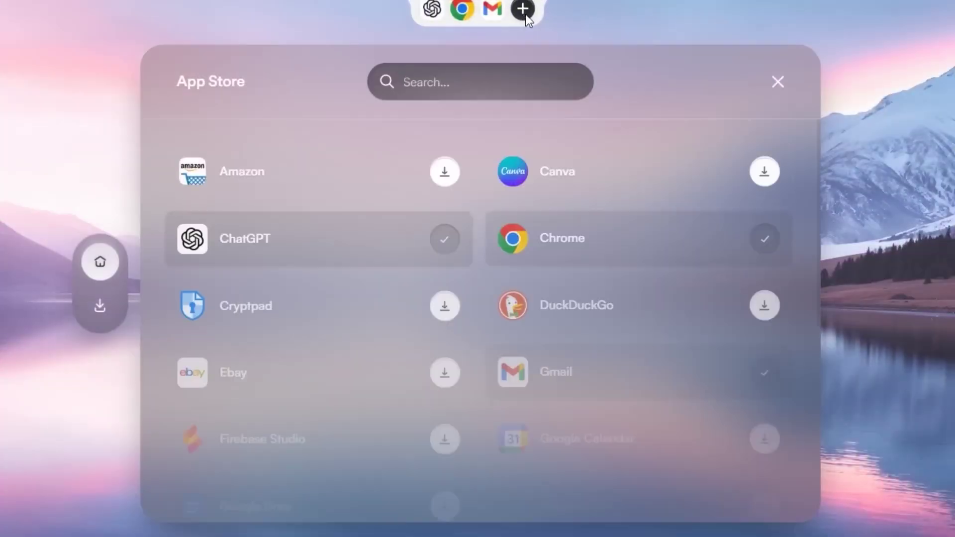
pyautogui.scroll(-7, 712, 216)
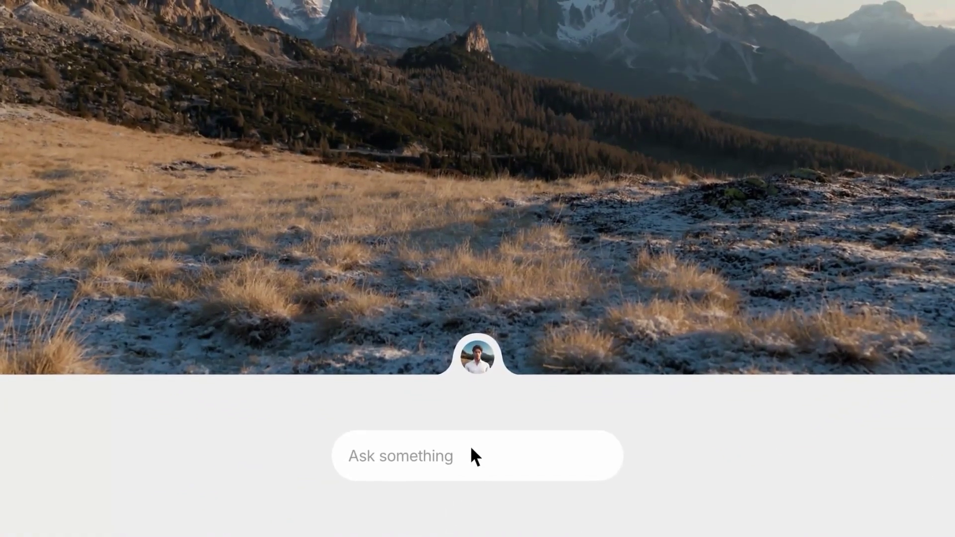
# Ask the agent to answer all customer emails in Gmail and help with their issues.
pyautogui.click(475, 487)
pyautogui.write('Please answer all the customer emails in my gmail app. Try to help them out with their issues')
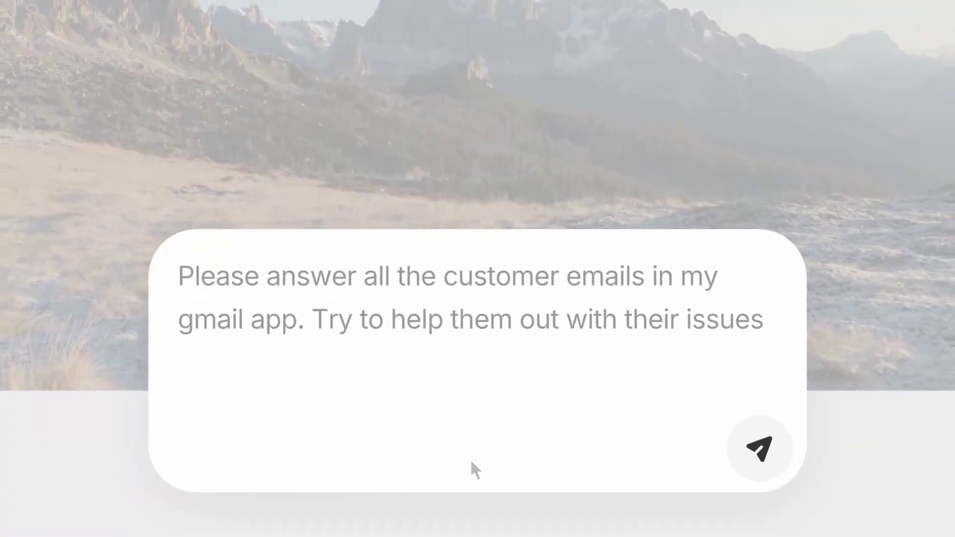
pyautogui.click(751, 468)
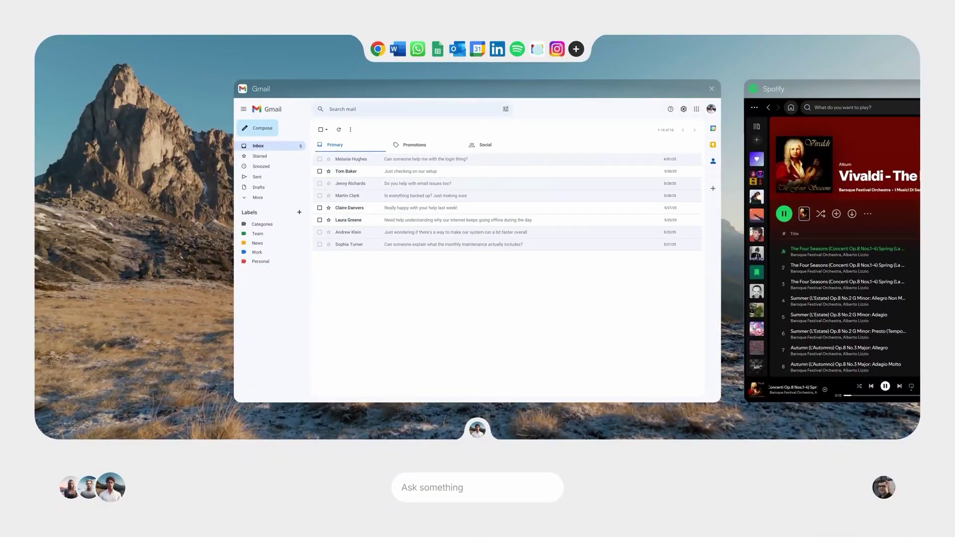
# Send the reply to the login-help email and open the next email about the setup.
pyautogui.click(523, 160)
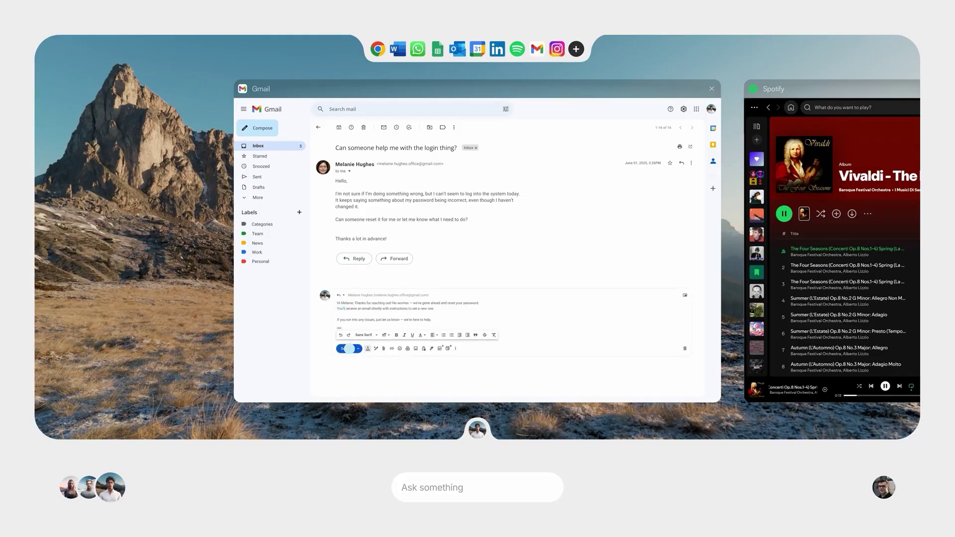
pyautogui.click(349, 348)
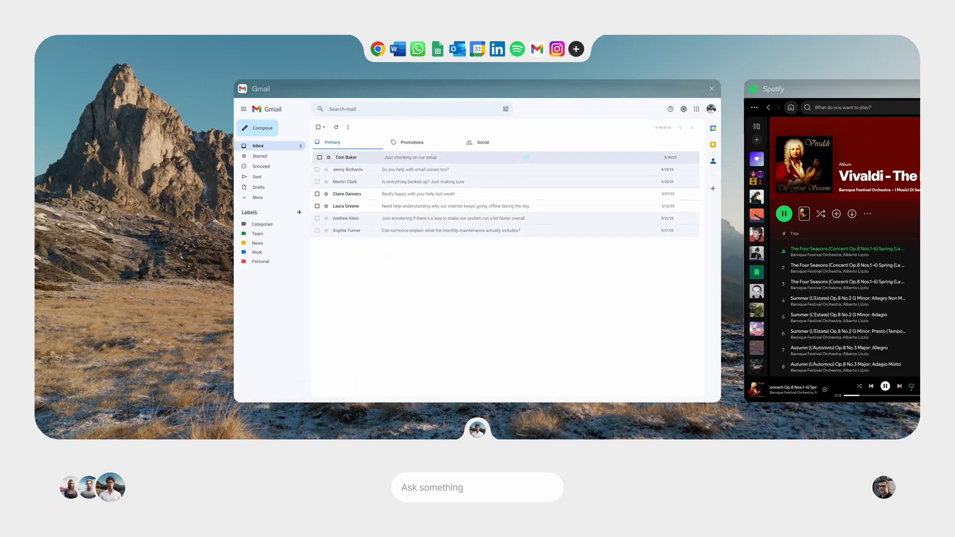
pyautogui.click(525, 157)
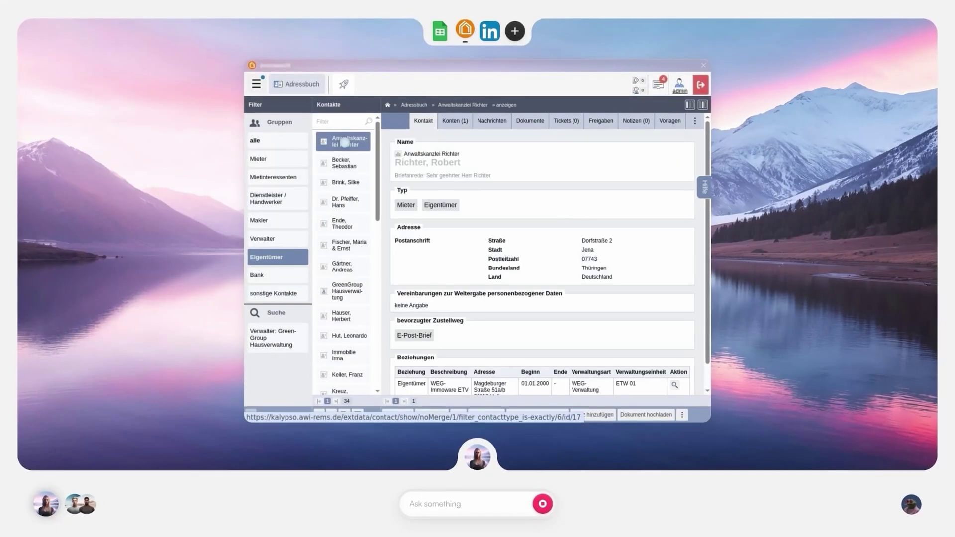
# Open the next owner contact for editing and title the Canva page 'One step better every day.'.
pyautogui.click(343, 162)
pyautogui.doubleClick(571, 229)
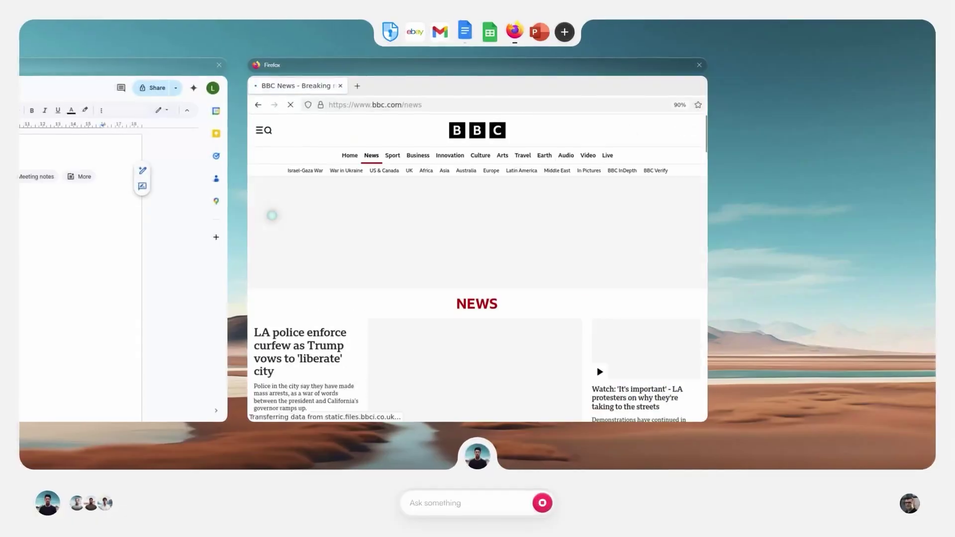
pyautogui.scroll(-10, 472, 318)
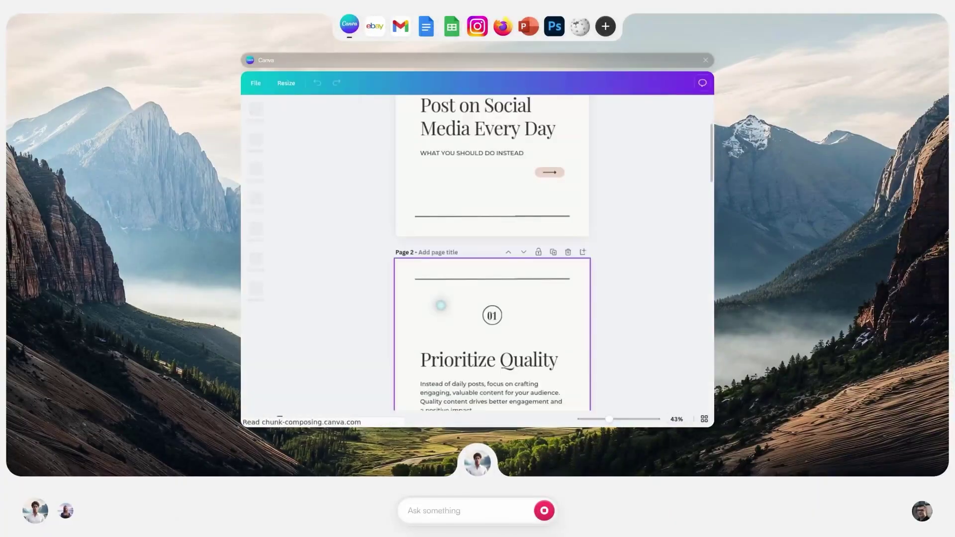
pyautogui.scroll(5, 475, 246)
pyautogui.click(475, 247)
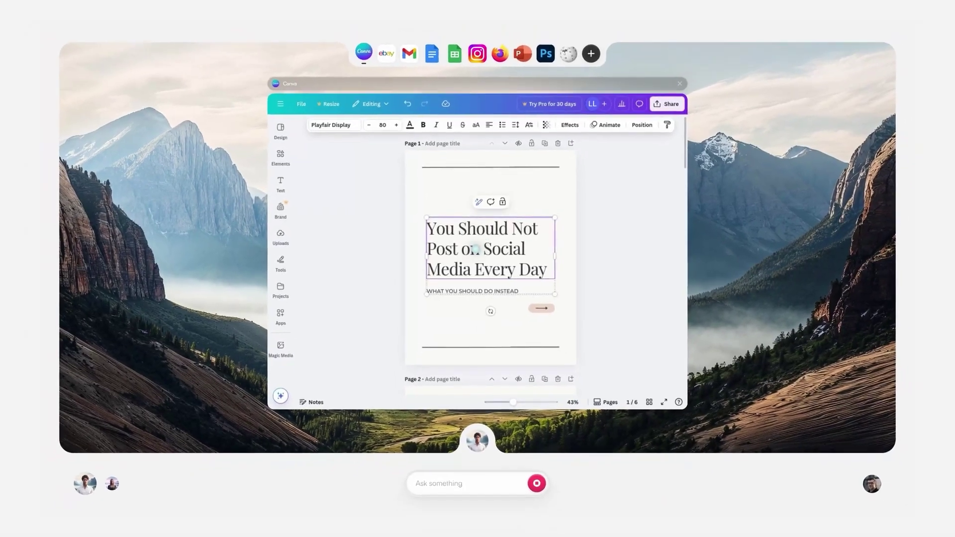
pyautogui.write('One step better every day.')
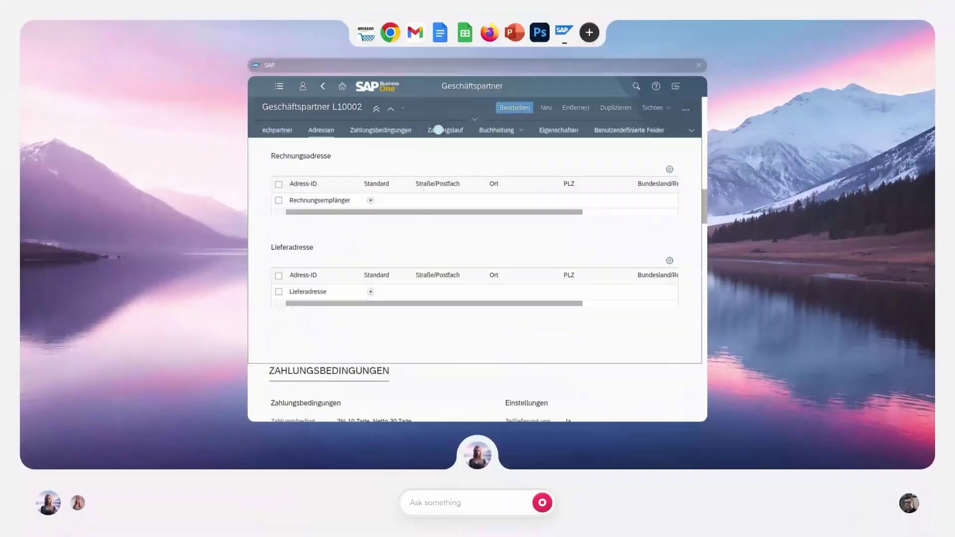
# Create a new SAP Geschäftspartner, choosing its business type before entering addresses.
pyautogui.click(513, 111)
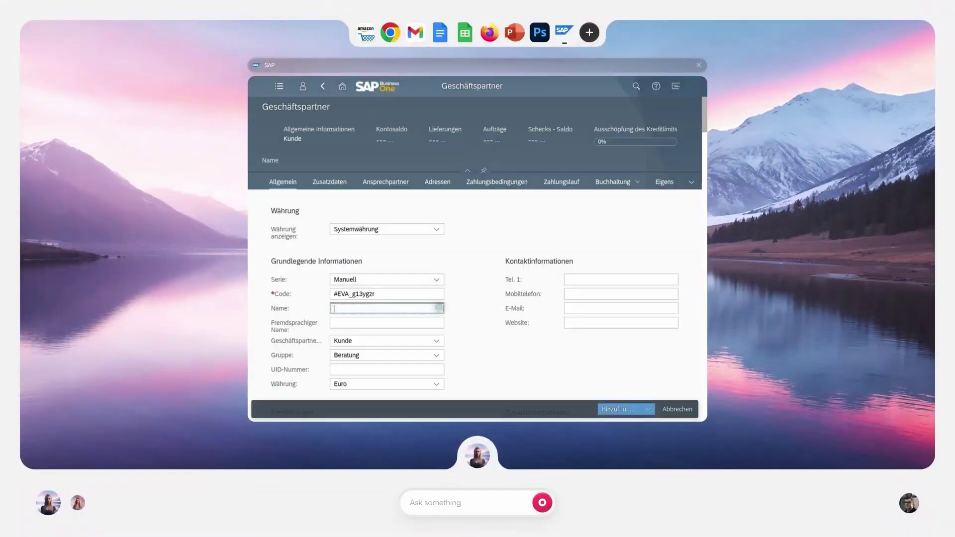
pyautogui.click(436, 259)
pyautogui.click(438, 128)
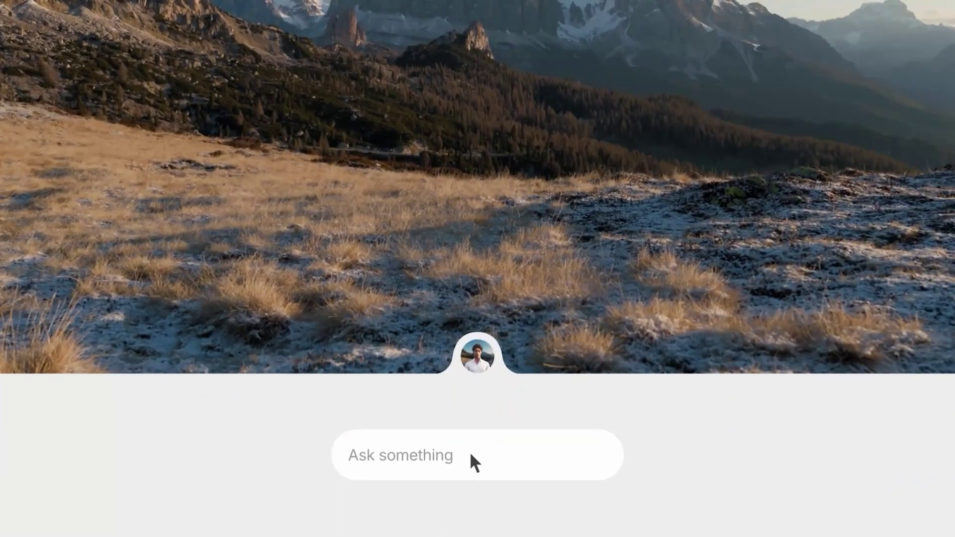
# Prompt the agent: 'Please answer all the customer emails in my gmail app' and help with their issues.
pyautogui.click(473, 483)
pyautogui.write('Please answer all the customer emails in my gmail app. Try to help them out with their issues')
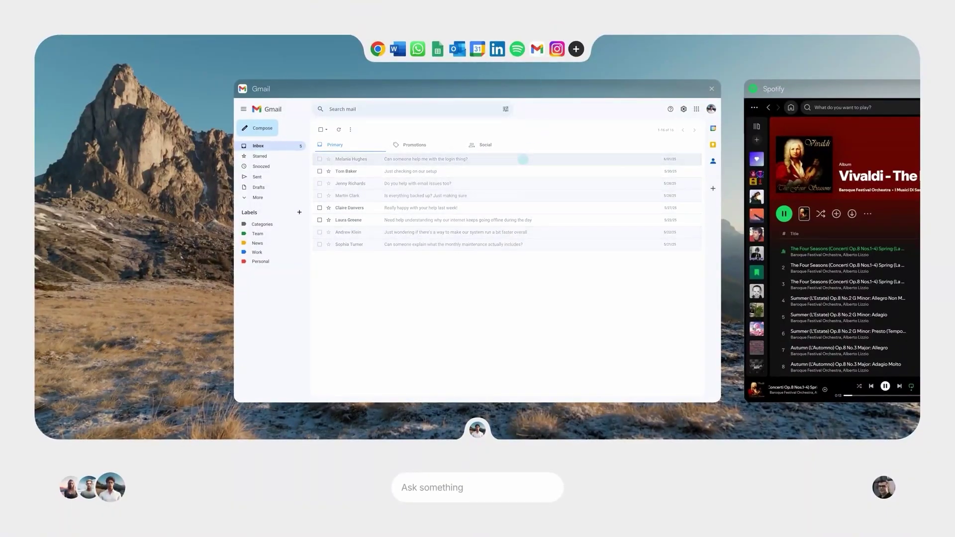
# Send a password-reset reply to the customer's login-help email.
pyautogui.click(526, 158)
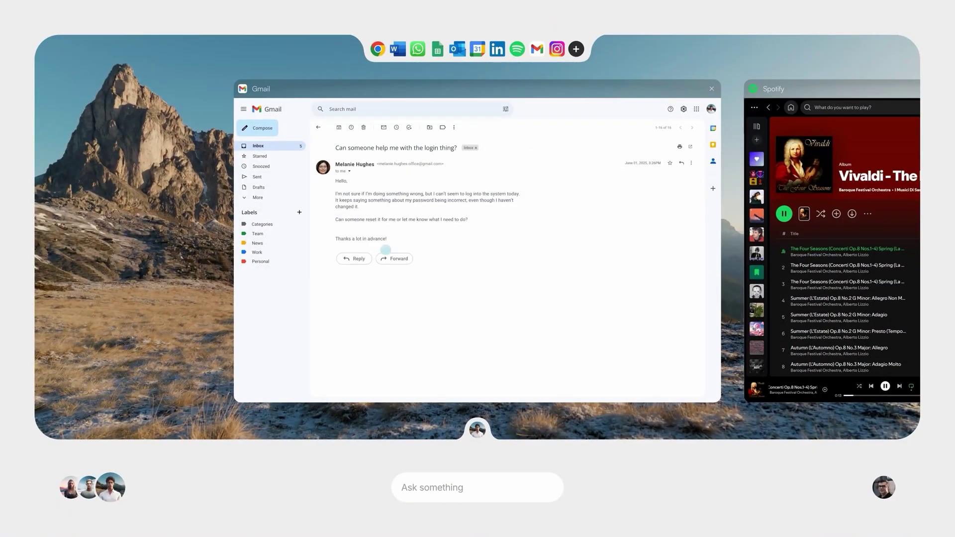
pyautogui.click(353, 258)
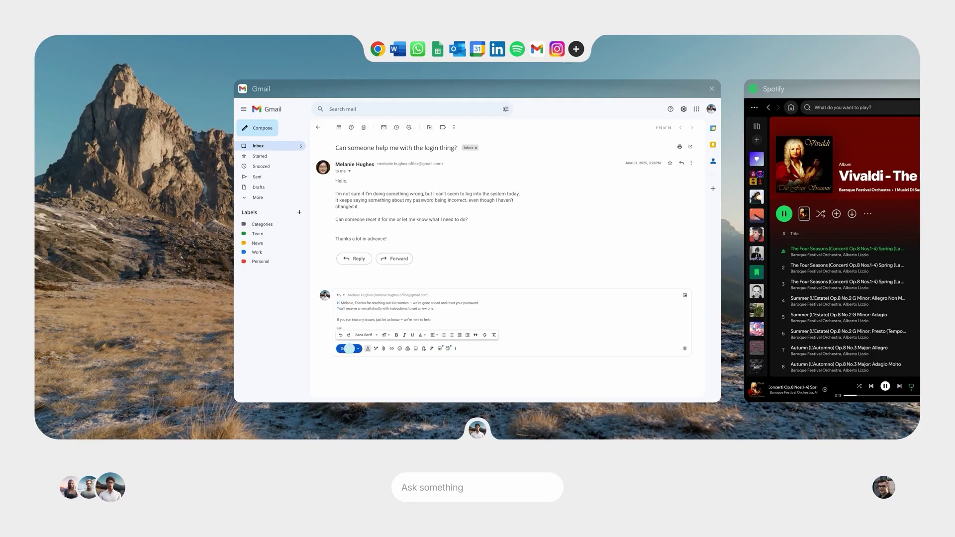
pyautogui.click(350, 348)
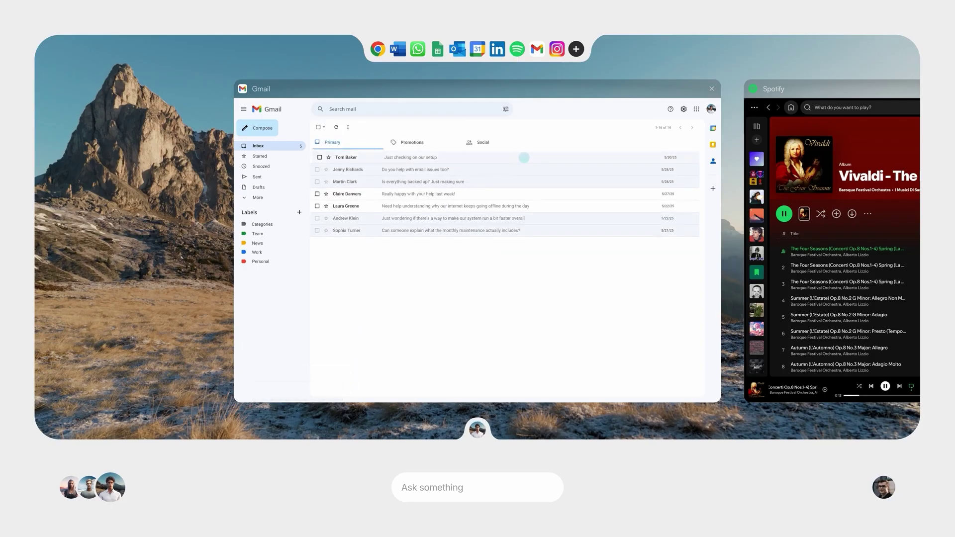
# Reply to 'Just checking on our setup', confirming the active support package.
pyautogui.click(526, 157)
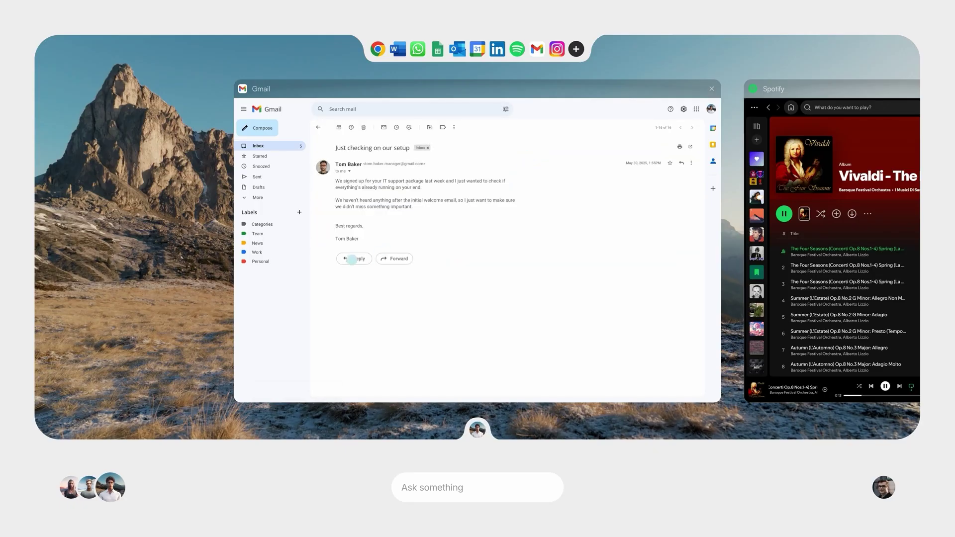
pyautogui.click(352, 259)
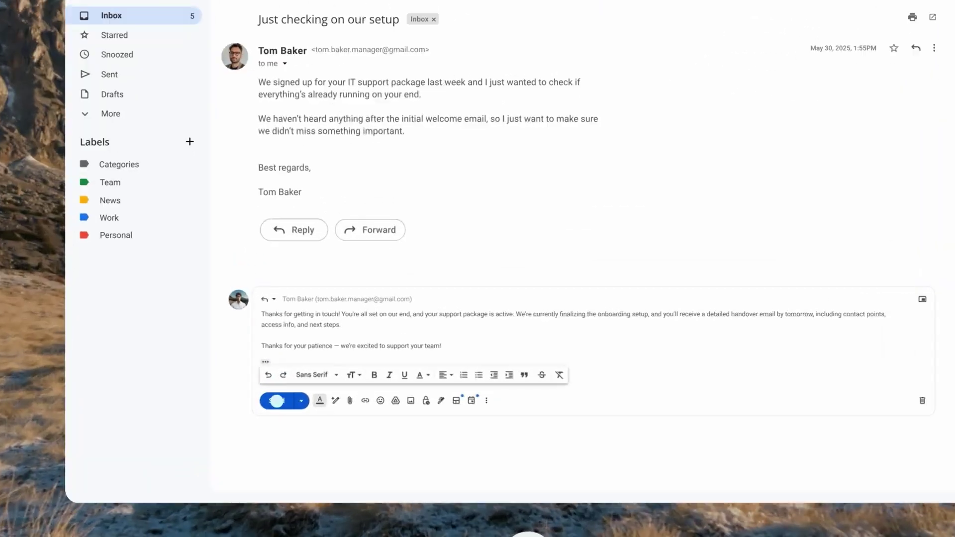
pyautogui.click(304, 373)
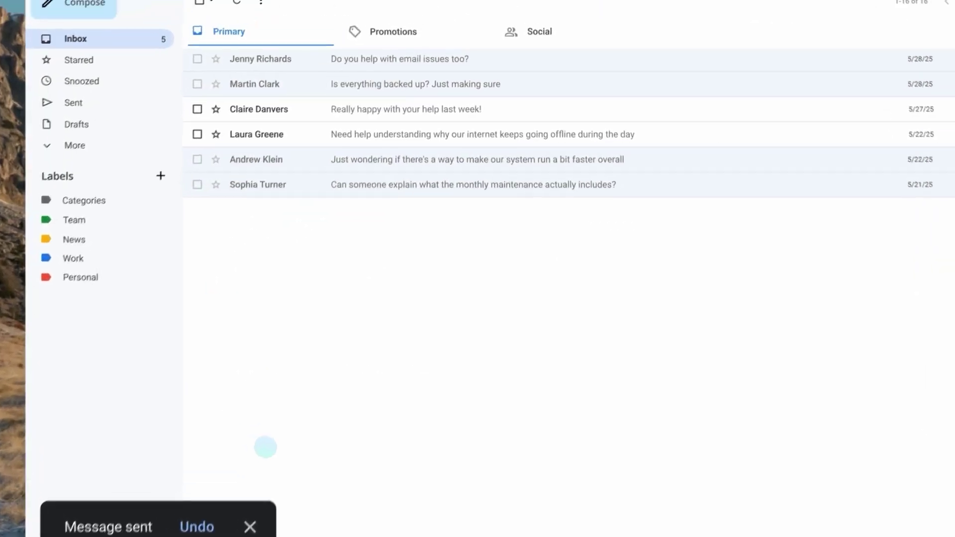
# Filter the address book's advanced search to show only Eigentümer contacts.
pyautogui.click(277, 257)
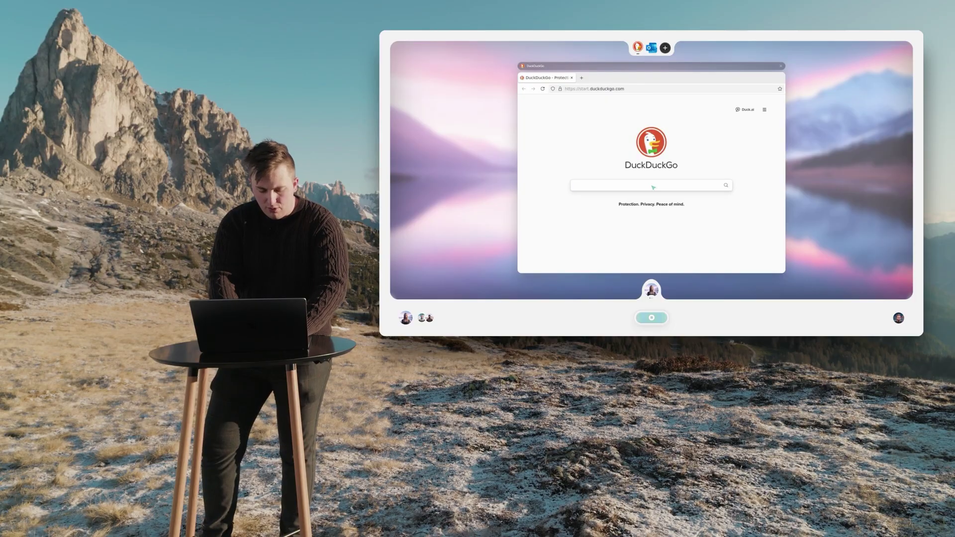
# Search 'weather in Berlin', open the Berlin.de 8-Day Forecast, then bring up Outlook and the prompt box.
pyautogui.write('ather in berl')
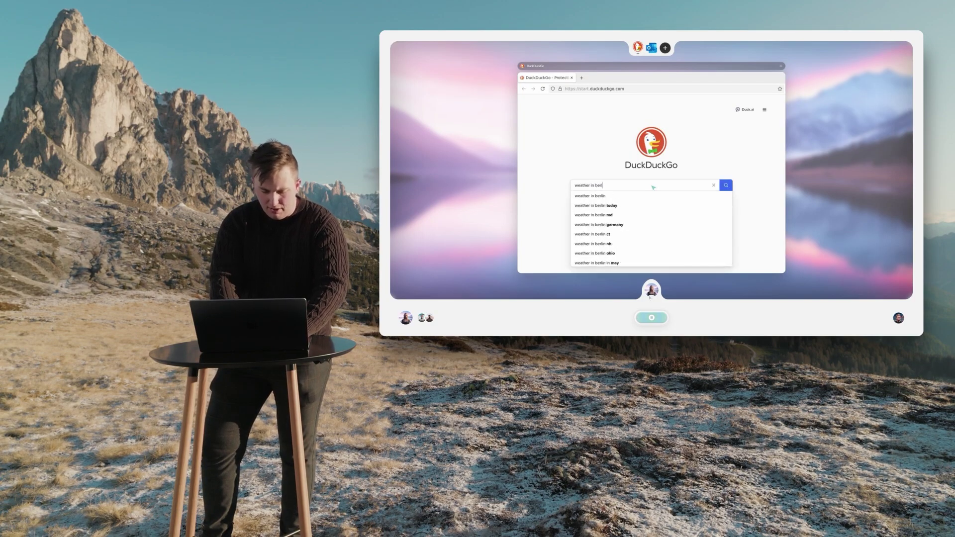
pyautogui.click(726, 186)
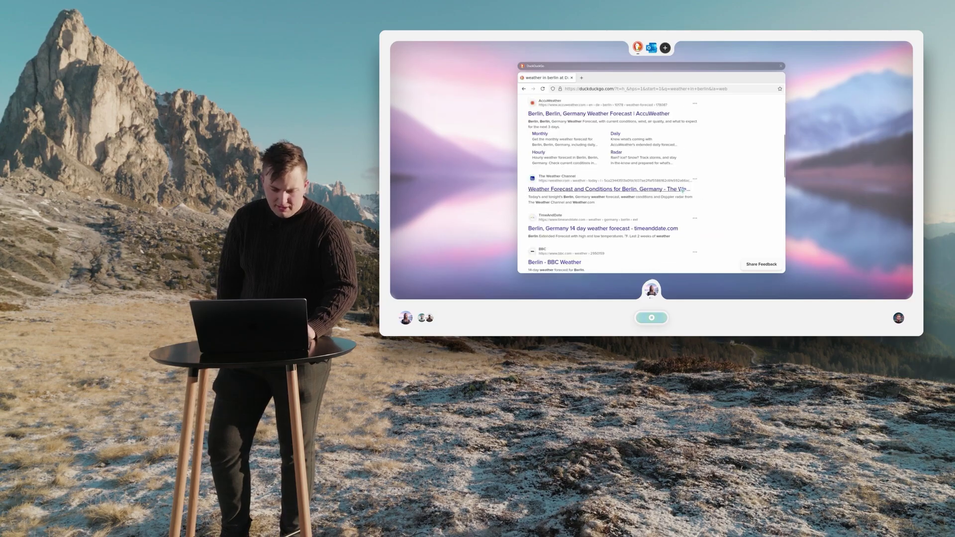
pyautogui.click(549, 235)
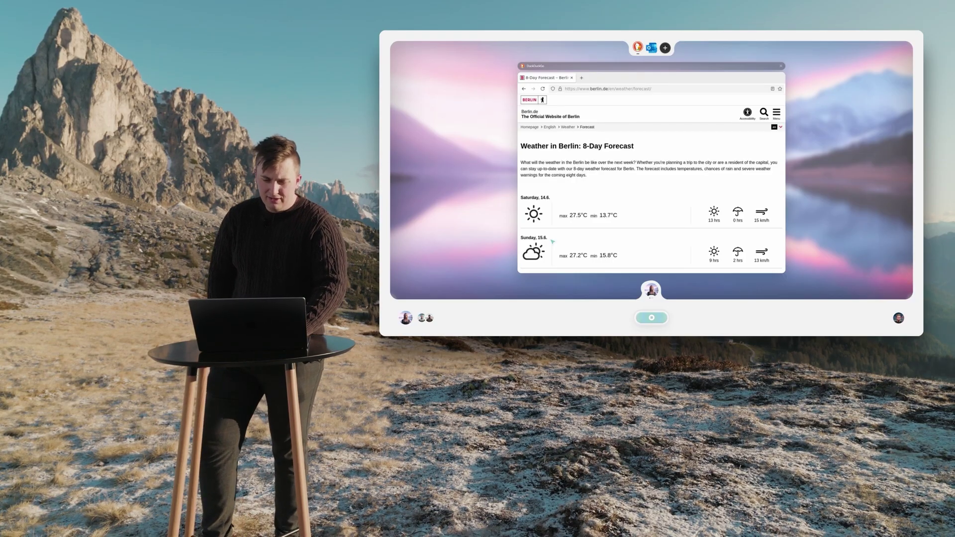
pyautogui.click(649, 50)
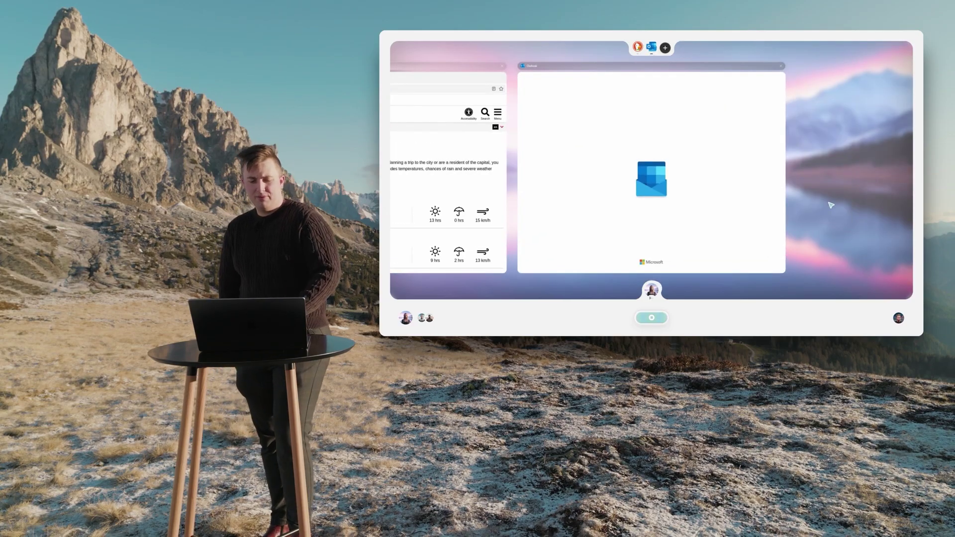
pyautogui.click(652, 317)
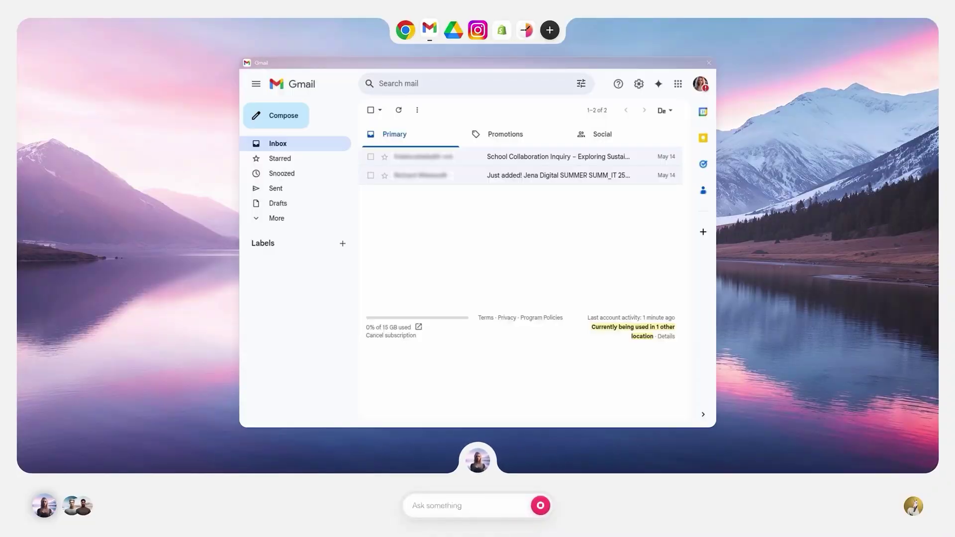
# Open the customer's 'Arrival date' email and start an inline reply.
pyautogui.click(463, 156)
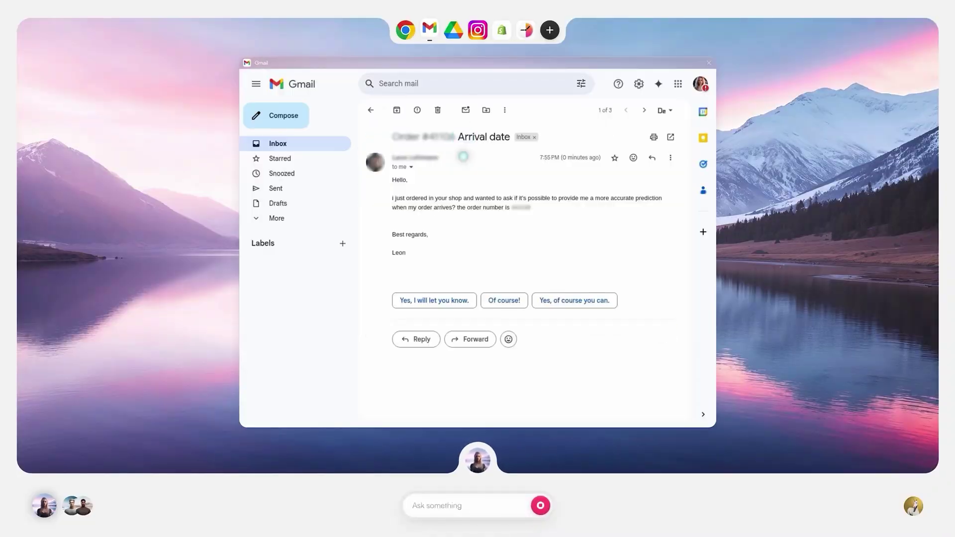
pyautogui.click(413, 339)
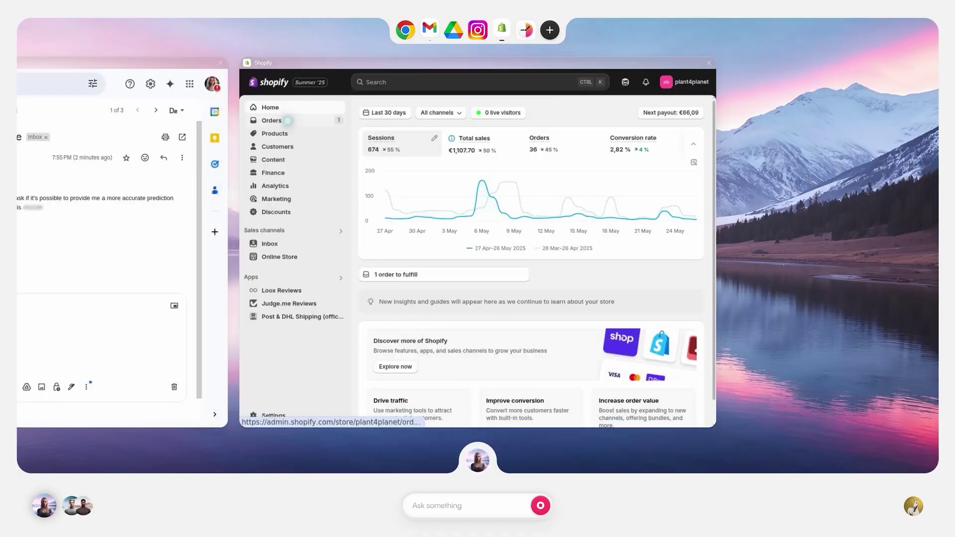
# Find the customer's unfulfilled 27 May order in Shopify Orders and review its DHL 2–5 Werktage shipping.
pyautogui.click(287, 121)
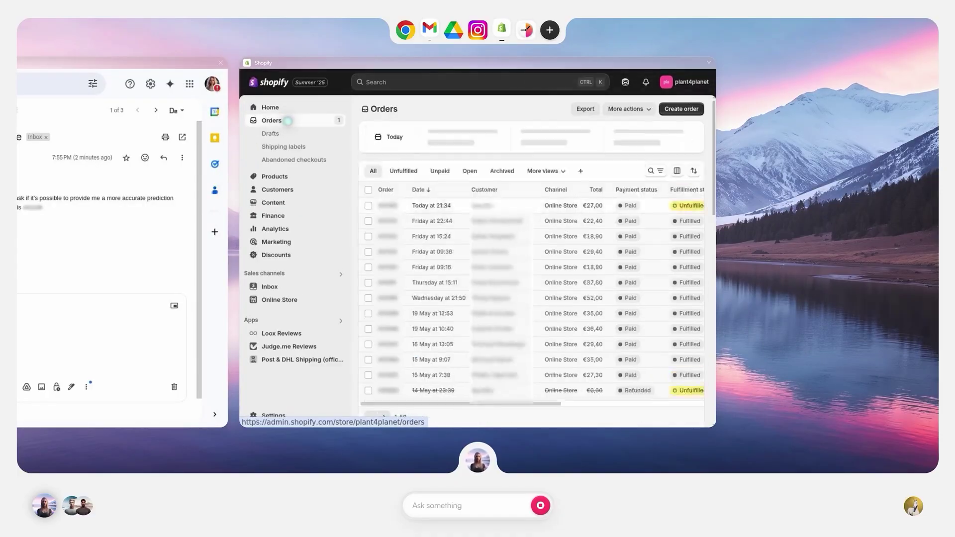
pyautogui.click(476, 82)
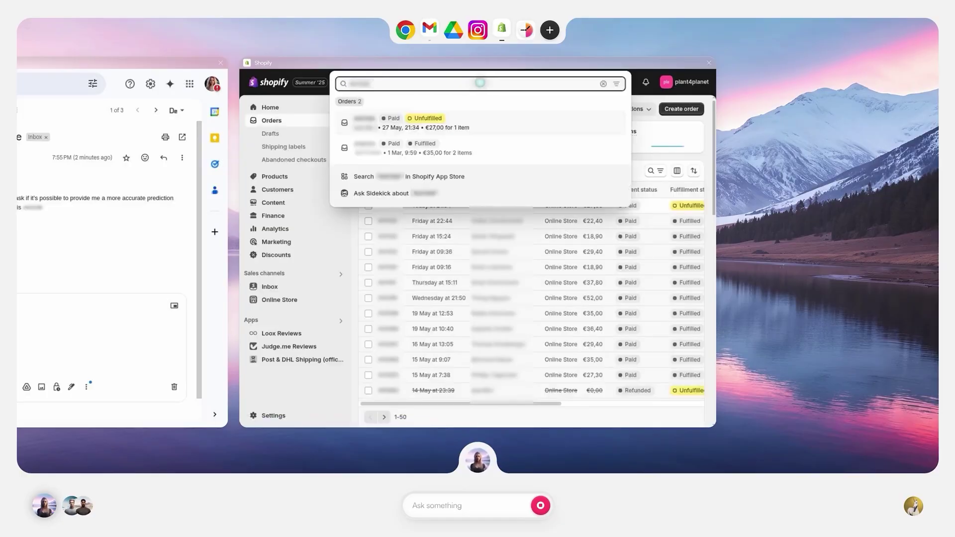
pyautogui.click(488, 123)
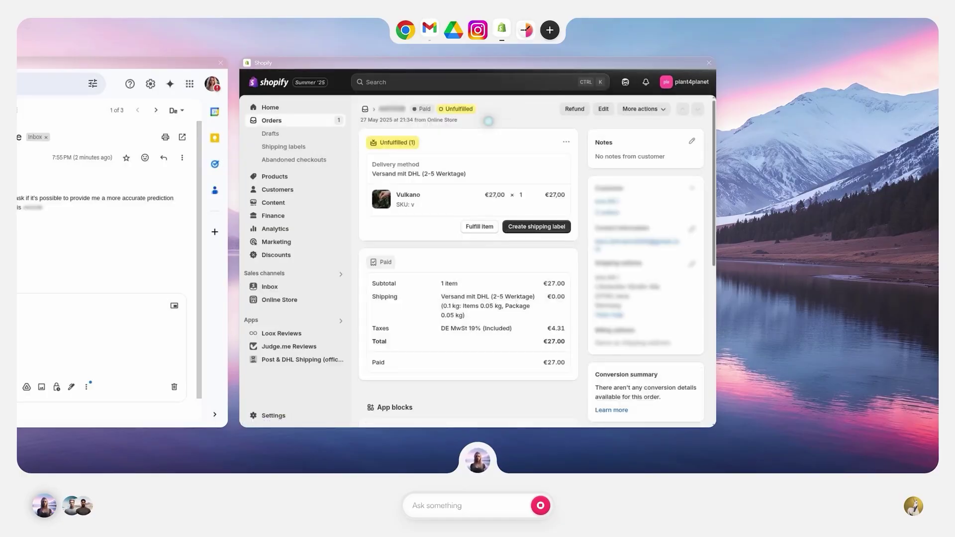
pyautogui.scroll(-6, 488, 124)
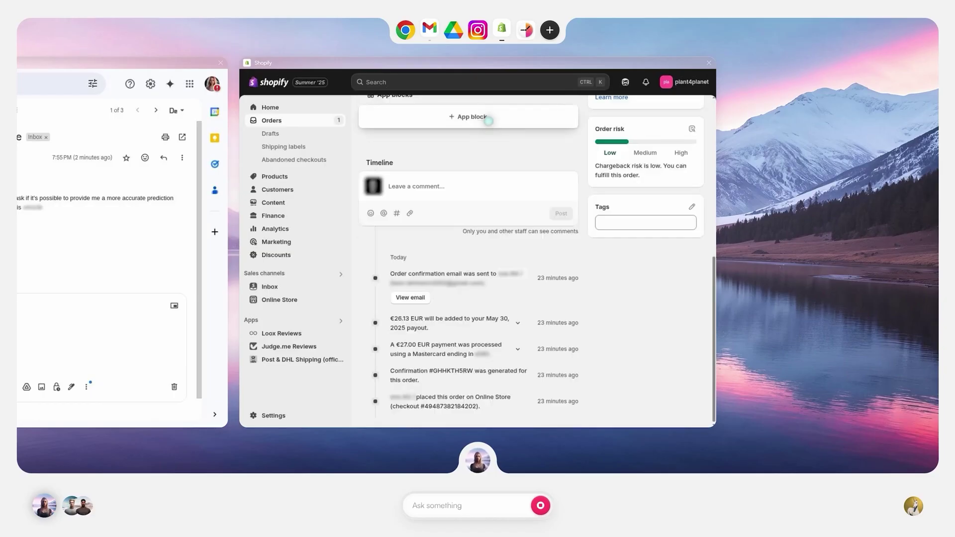
pyautogui.scroll(5, 488, 121)
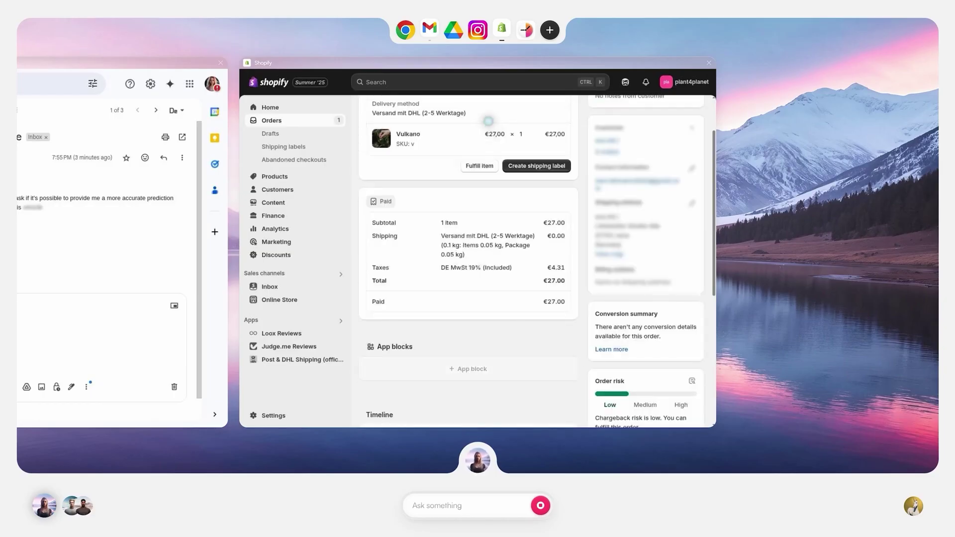
pyautogui.scroll(2, 488, 121)
# Send the customer a reply saying delivery can only be estimated at 2–5 workdays via DHL.
pyautogui.hscroll(-5, 489, 121)
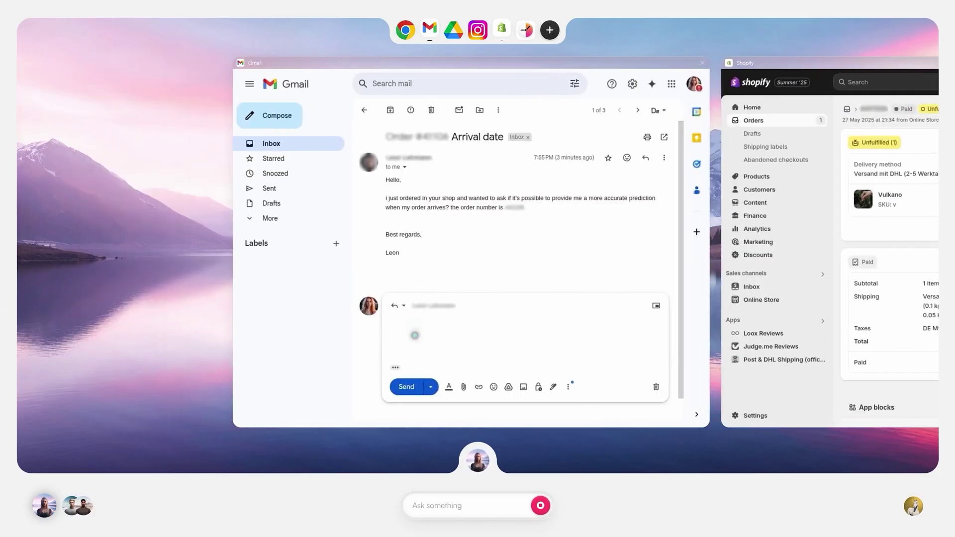
pyautogui.write("Hello Leon! I see you just ordered in our shop.  I'm sorry to tell you that i can only provide an estimation of 2-5 workdays, as this is dependent from the DHL Service.  We will surely notify you on any change of your order status!   Best regards,  Julia")
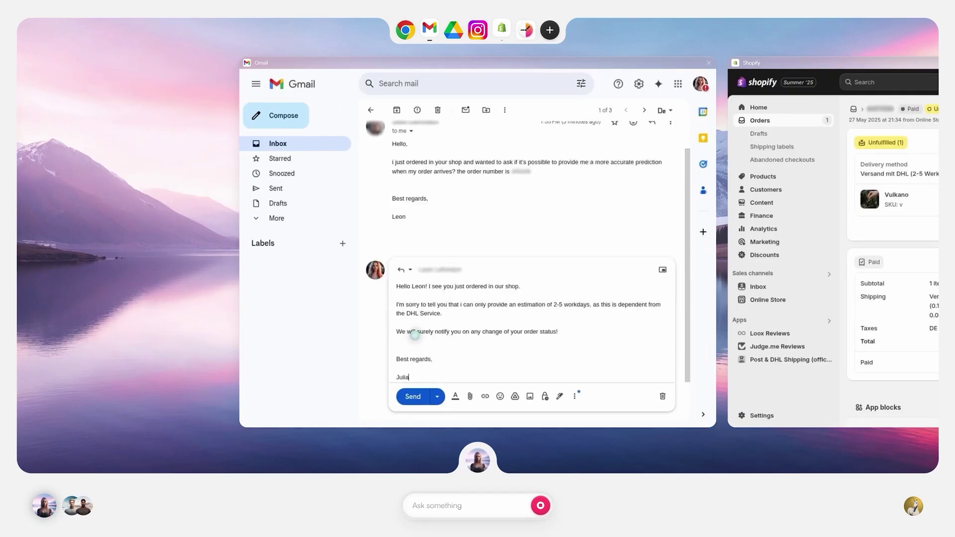
pyautogui.click(409, 396)
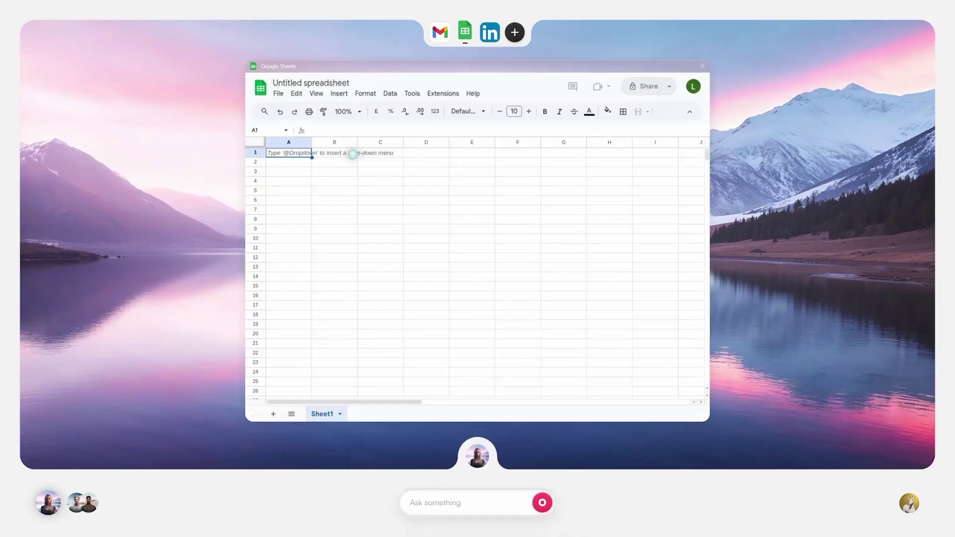
# Rename the spreadsheet to 'LinkedIn Contacts' and dismiss the Tables suggestion panel.
pyautogui.click(305, 82)
pyautogui.write('LinkedIn Contacts')
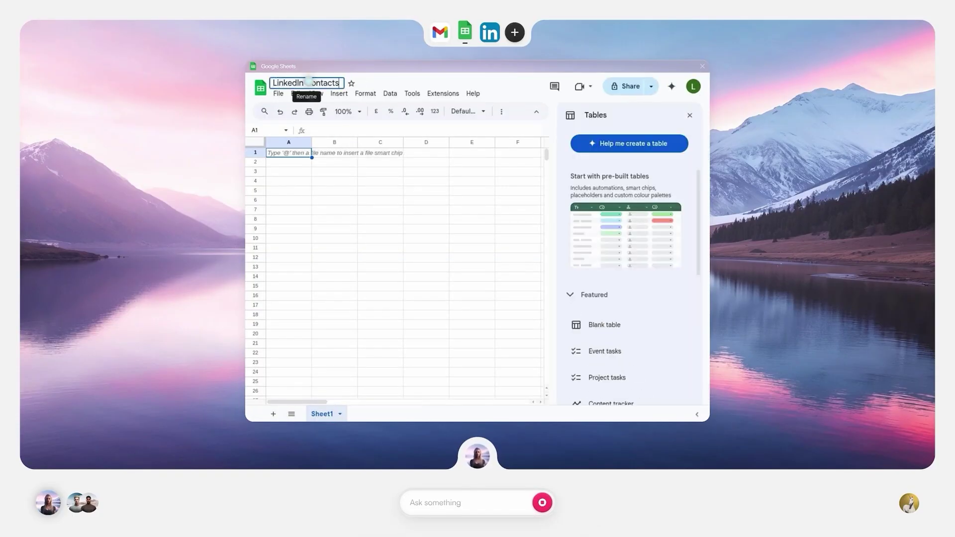
pyautogui.click(689, 115)
pyautogui.hotkey('ctrl', 'shift', 'f')
# Enter headers Name, Profile URL, Company, Message Text, Timestamp, Response State in A1–F1.
pyautogui.doubleClick(286, 126)
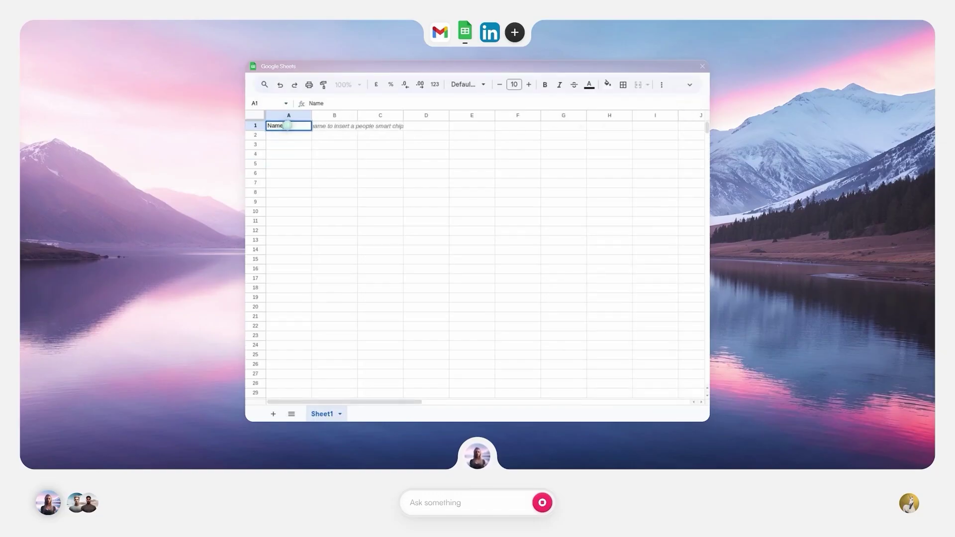
pyautogui.click(334, 127)
pyautogui.click(381, 125)
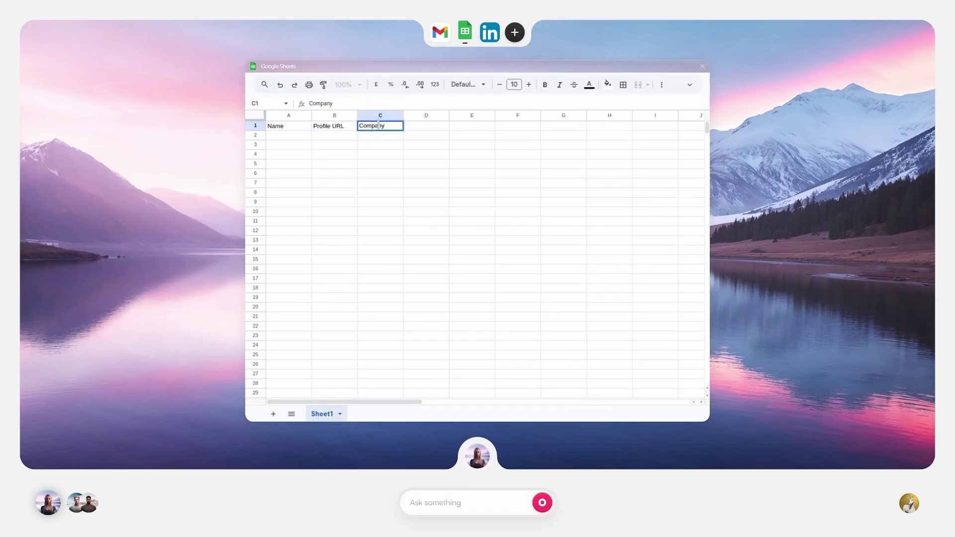
pyautogui.click(428, 125)
pyautogui.click(472, 126)
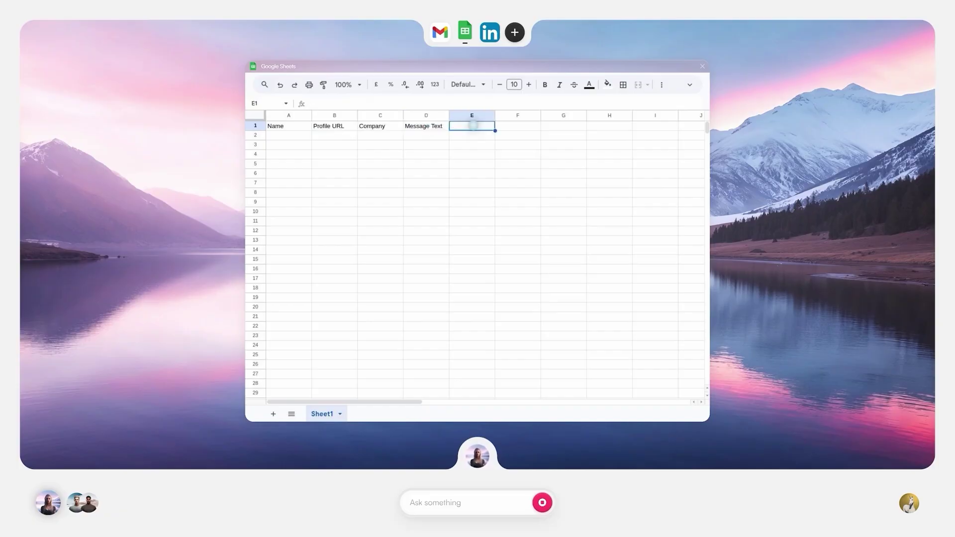
pyautogui.click(519, 125)
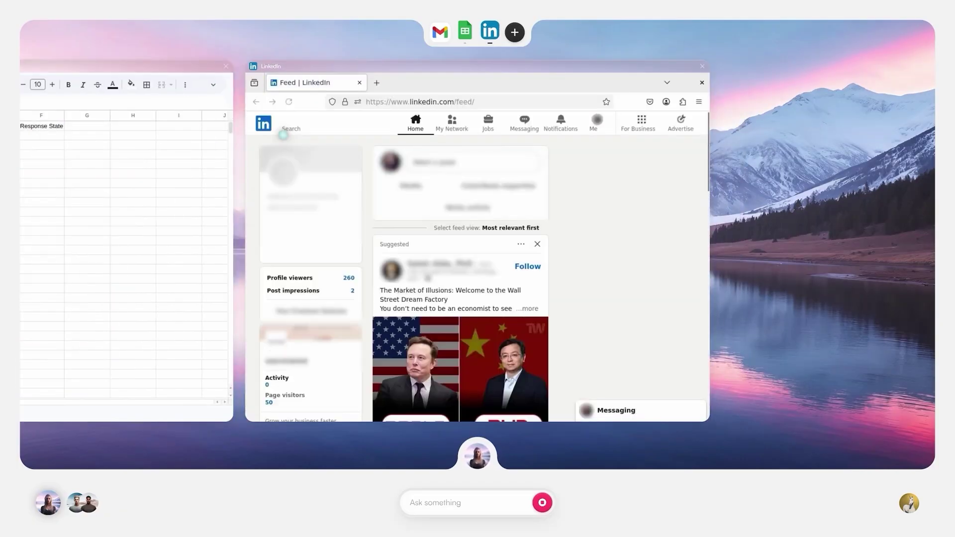
# Search LinkedIn for 'warmwind' and send the first person a connection invitation with a personal note.
pyautogui.click(283, 135)
pyautogui.write('warmwind')
pyautogui.press('Return')
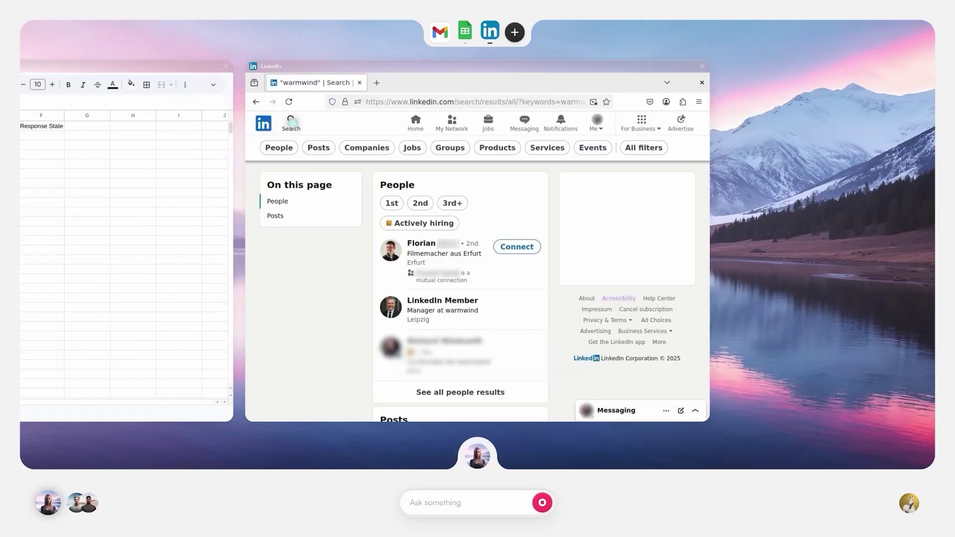
pyautogui.click(431, 242)
pyautogui.click(298, 324)
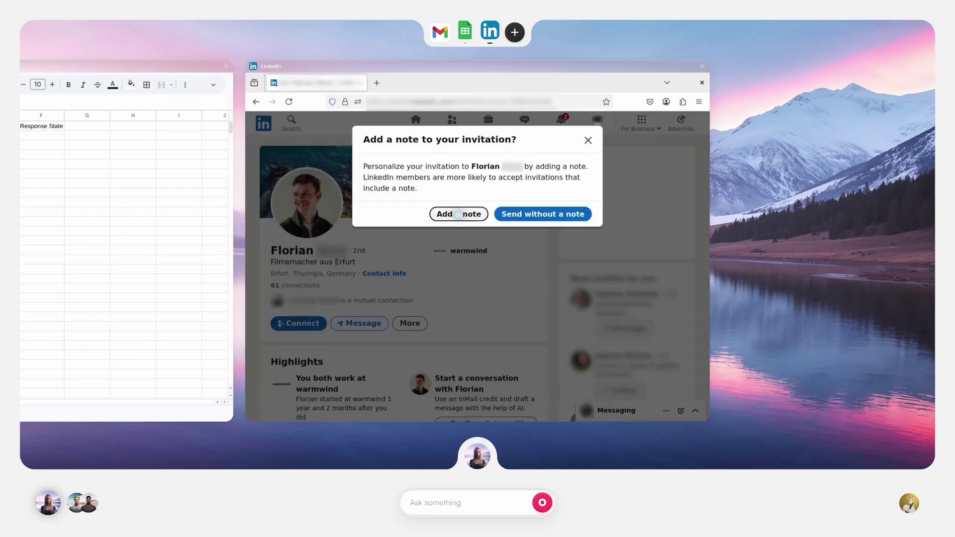
pyautogui.click(457, 214)
pyautogui.write("Hi Florian,  I came across your profile – looks like you're doing exciting video production in the AI area. We're building an AI tool that automates manual workflows for different tasks & are looking for some video expertise.  What about a quick chat?")
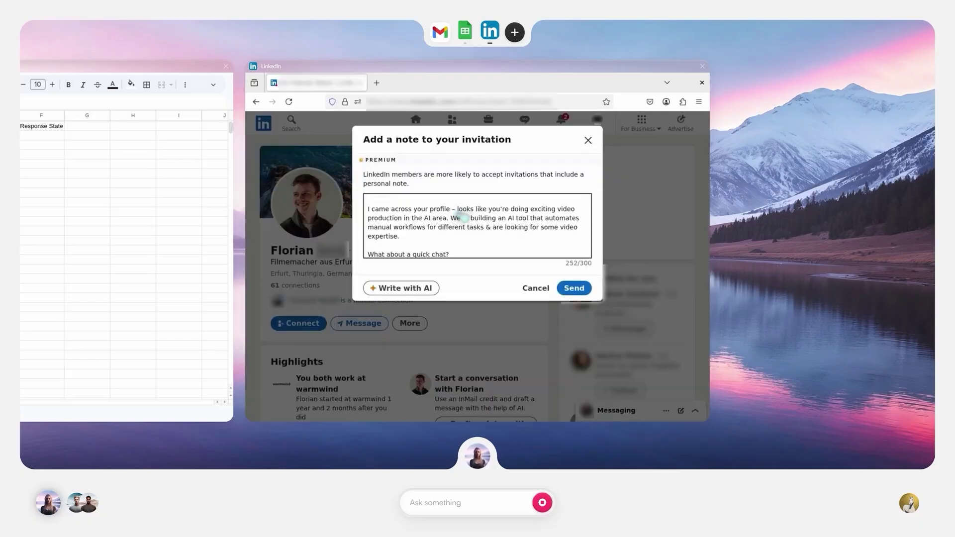
pyautogui.click(574, 288)
# Copy the person's LinkedIn profile URL from the address bar.
pyautogui.click(483, 102)
pyautogui.rightClick(483, 102)
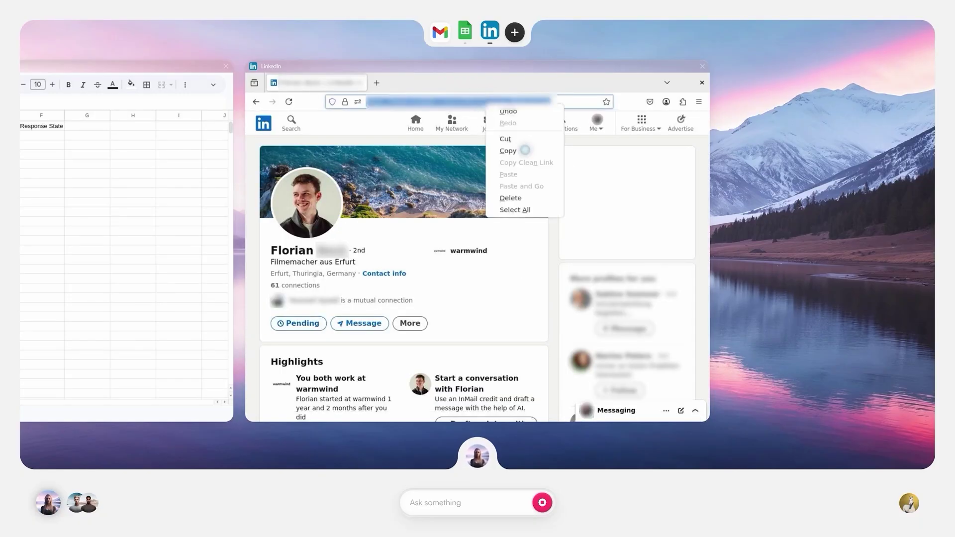
pyautogui.click(525, 150)
pyautogui.click(291, 135)
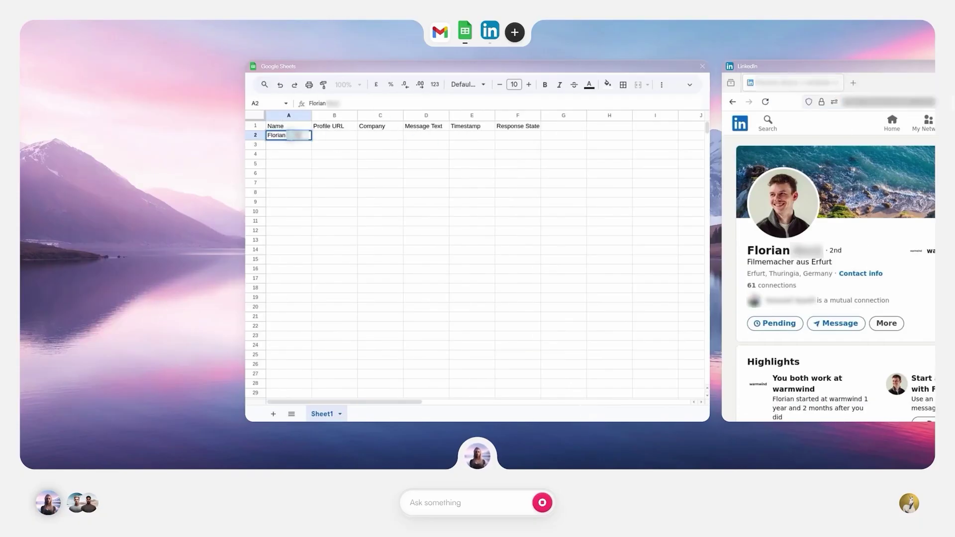
# Paste the profile URL into B2, enter 'warmwind' in C2, then send the agent the owner-address update task.
pyautogui.click(334, 135)
pyautogui.hotkey('ctrl', 'v')
pyautogui.moveTo(357, 115); pyautogui.dragTo(494, 114)
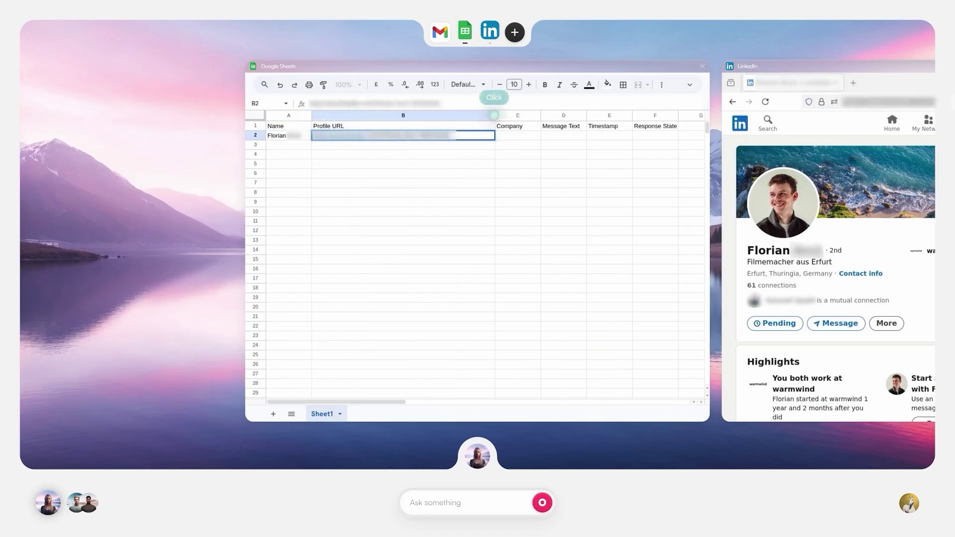
pyautogui.click(516, 134)
pyautogui.write('warmwind')
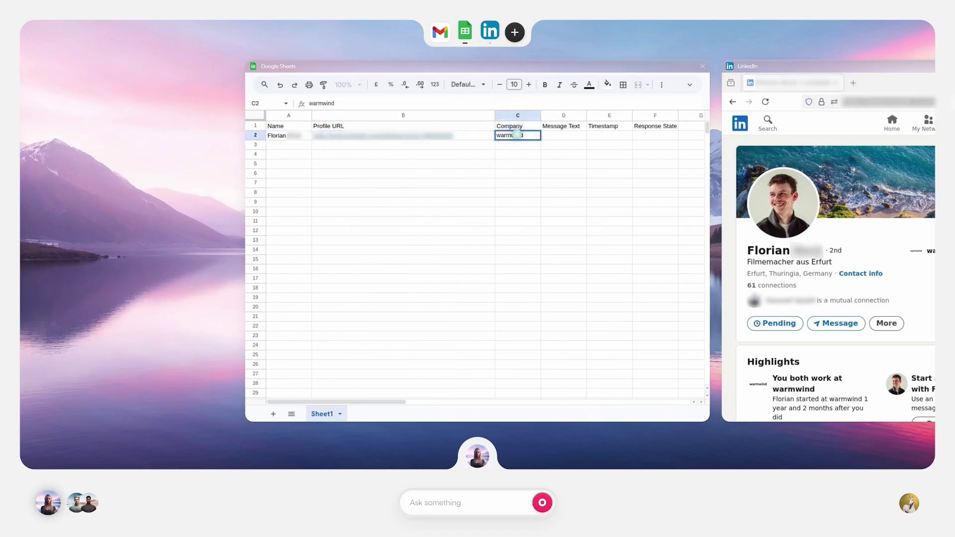
pyautogui.click(563, 135)
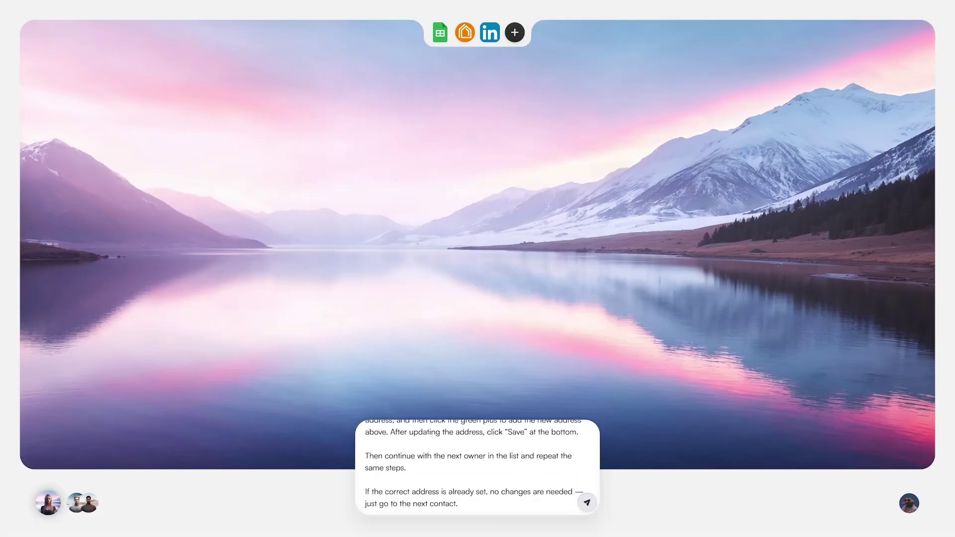
pyautogui.press('Return')
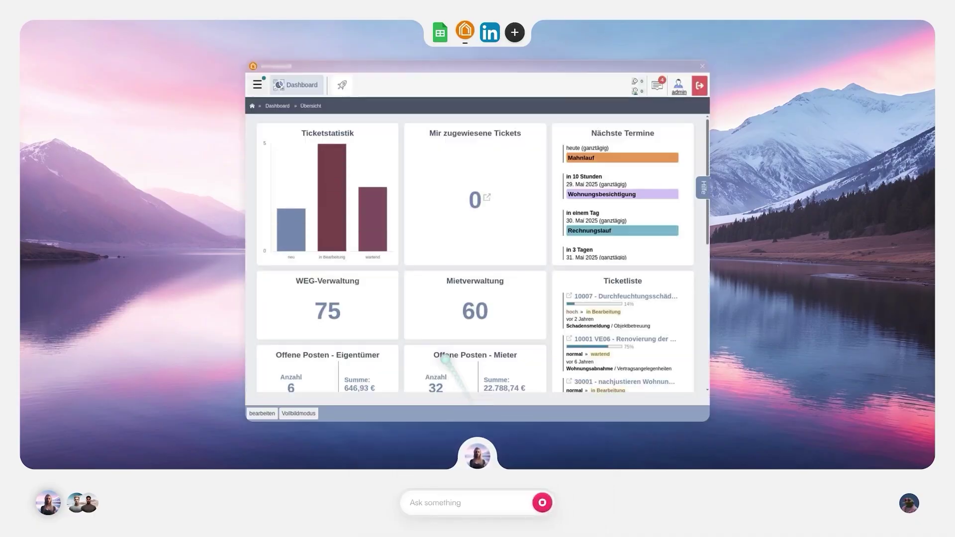
pyautogui.click(257, 84)
# Open the Kalypso address book filtered to Eigentümer and bring up an owner's contact.
pyautogui.click(298, 133)
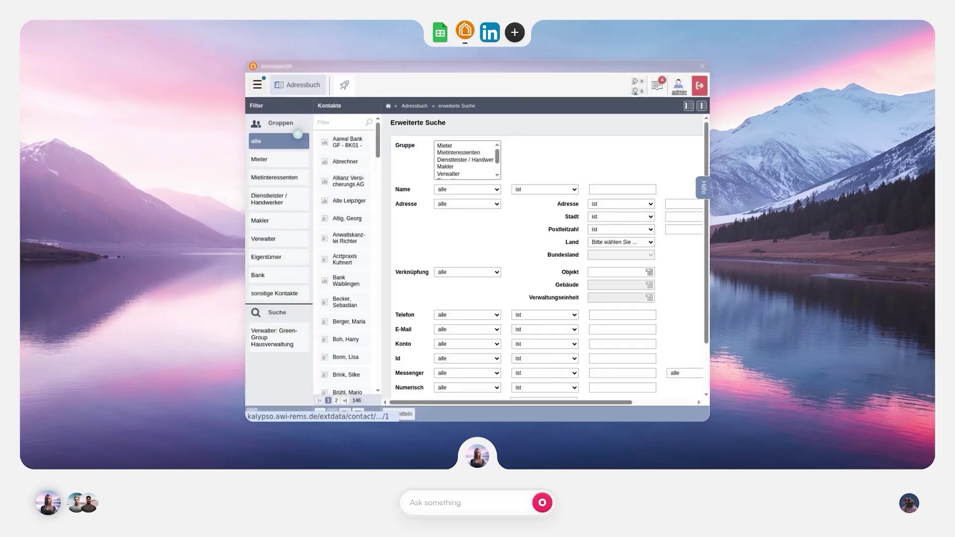
pyautogui.click(271, 256)
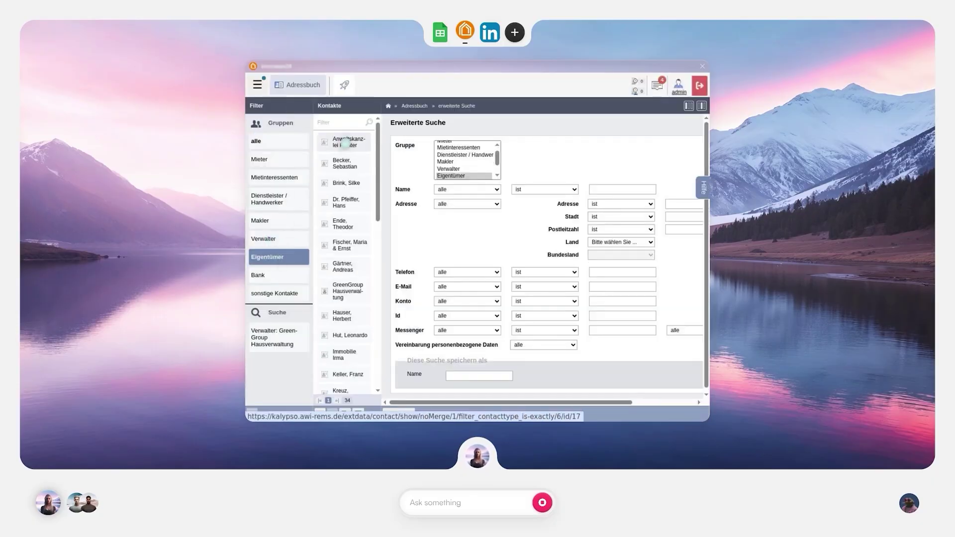
pyautogui.click(346, 144)
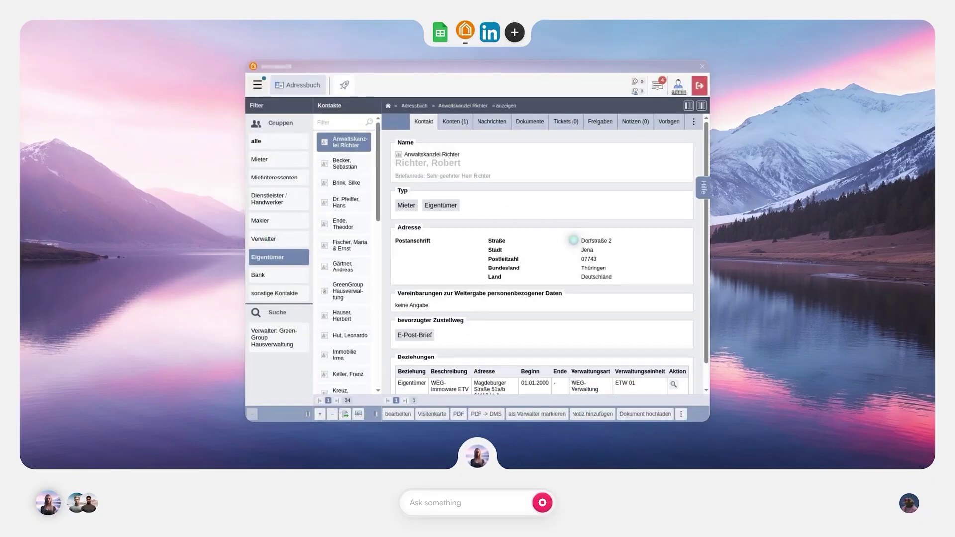
pyautogui.click(345, 164)
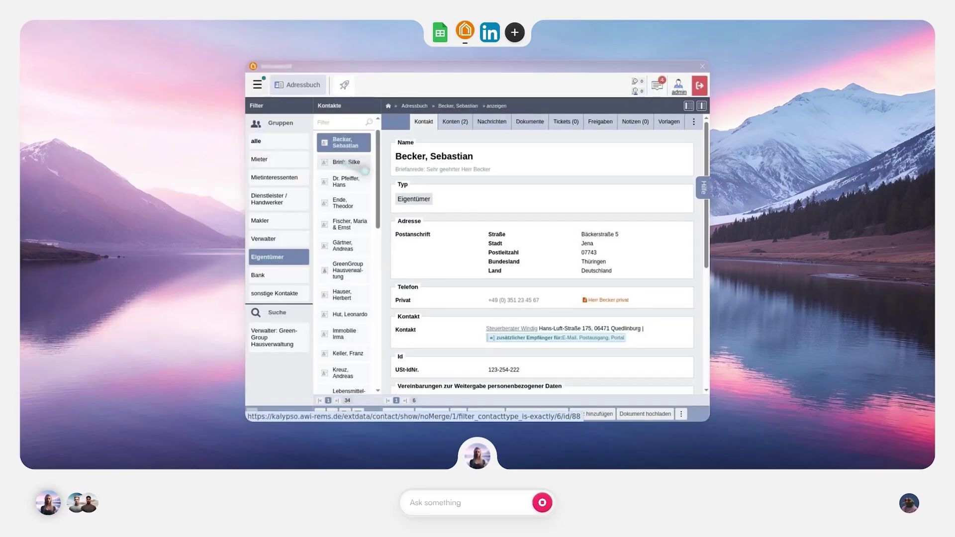
pyautogui.click(573, 234)
# Correct the owner's street and postcode with the matching town suggestion, then save.
pyautogui.click(398, 414)
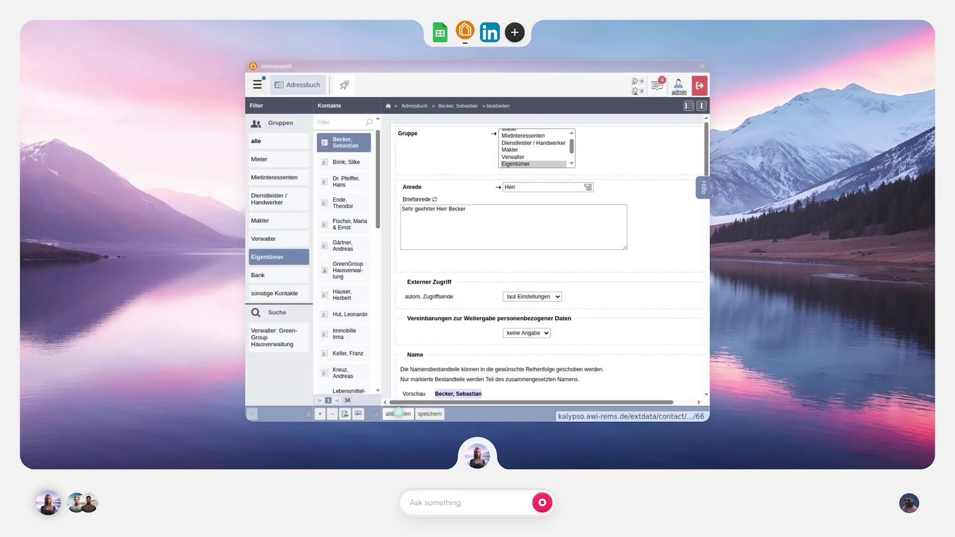
pyautogui.scroll(-5, 656, 238)
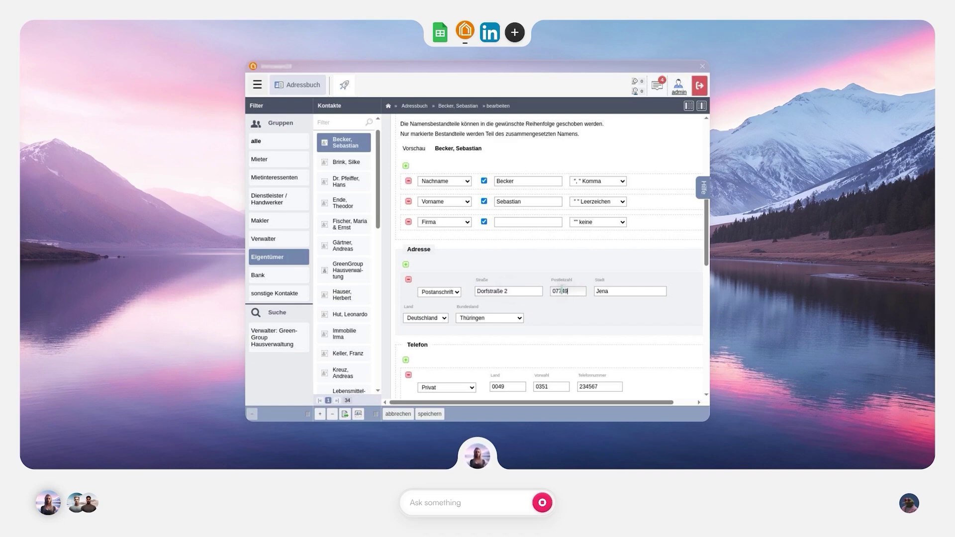
pyautogui.click(596, 301)
pyautogui.click(430, 414)
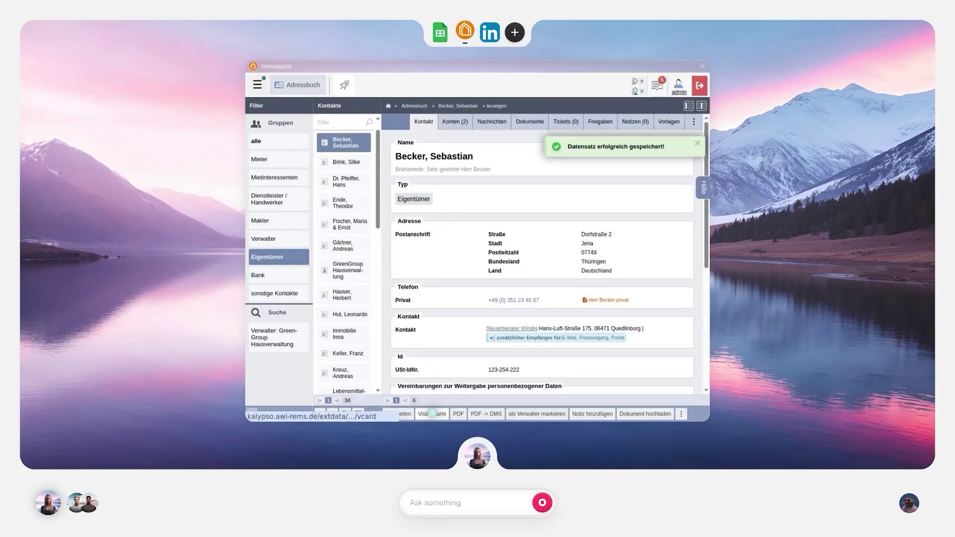
# Open the next owner's contact in edit mode and start on the street field.
pyautogui.click(342, 161)
pyautogui.click(575, 234)
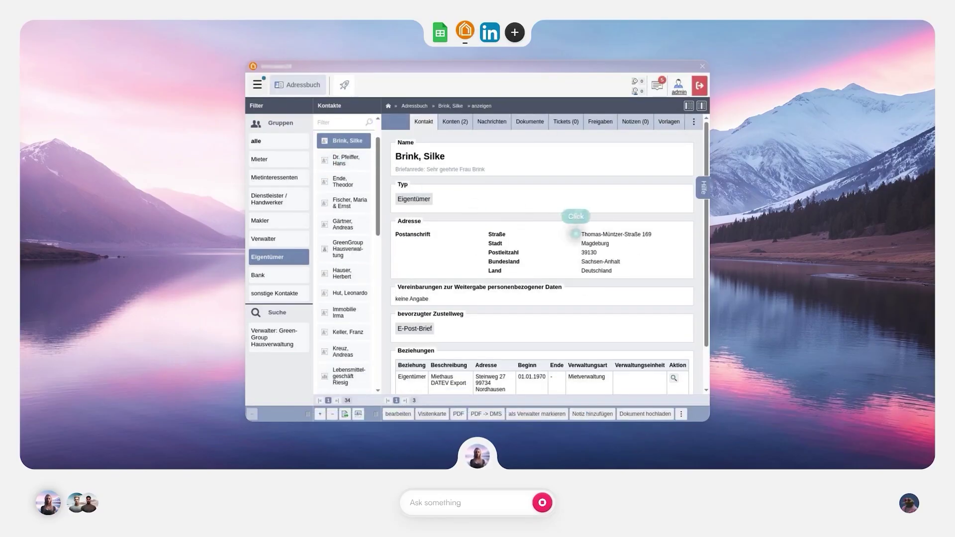
pyautogui.click(398, 414)
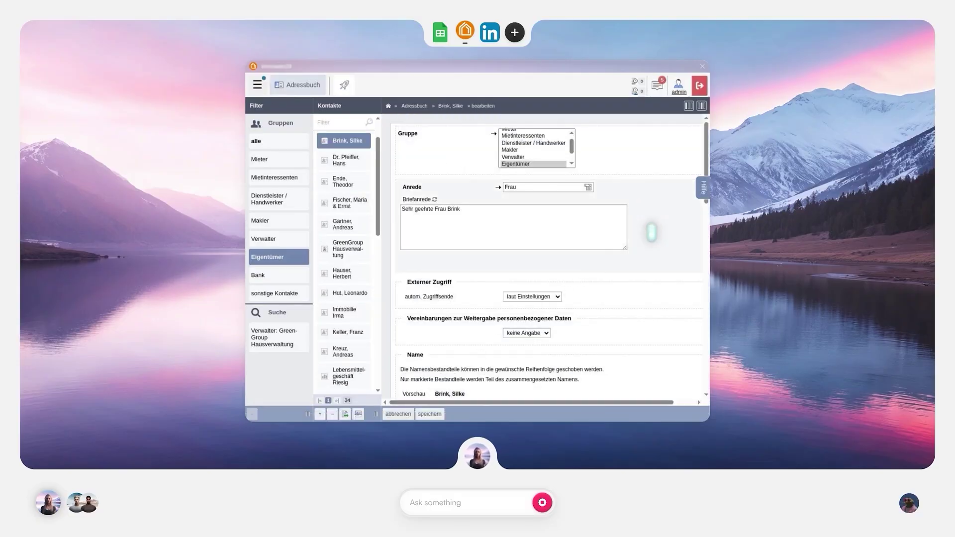
pyautogui.scroll(-5, 651, 232)
pyautogui.click(507, 291)
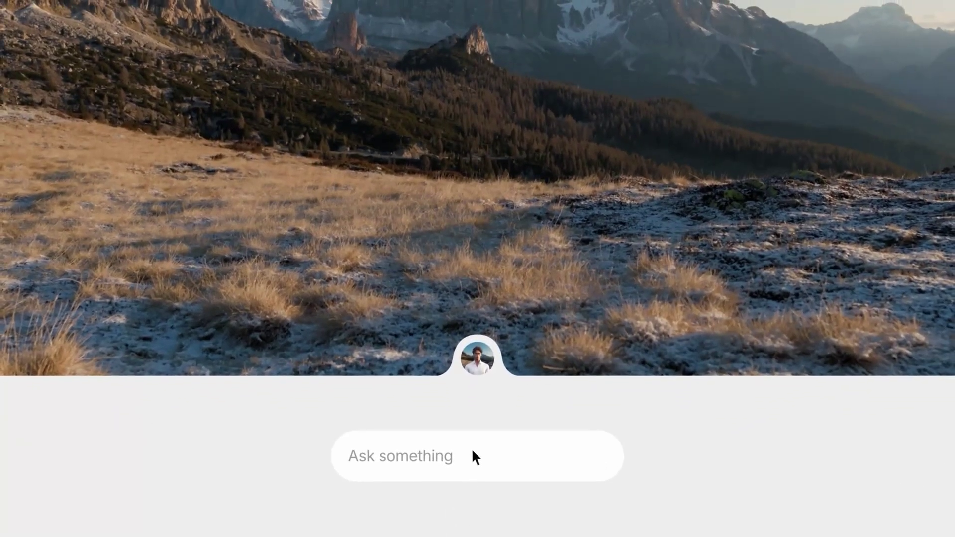
# Ask the agent to answer all customer emails in Gmail and help them, then launch Spotify.
pyautogui.click(470, 449)
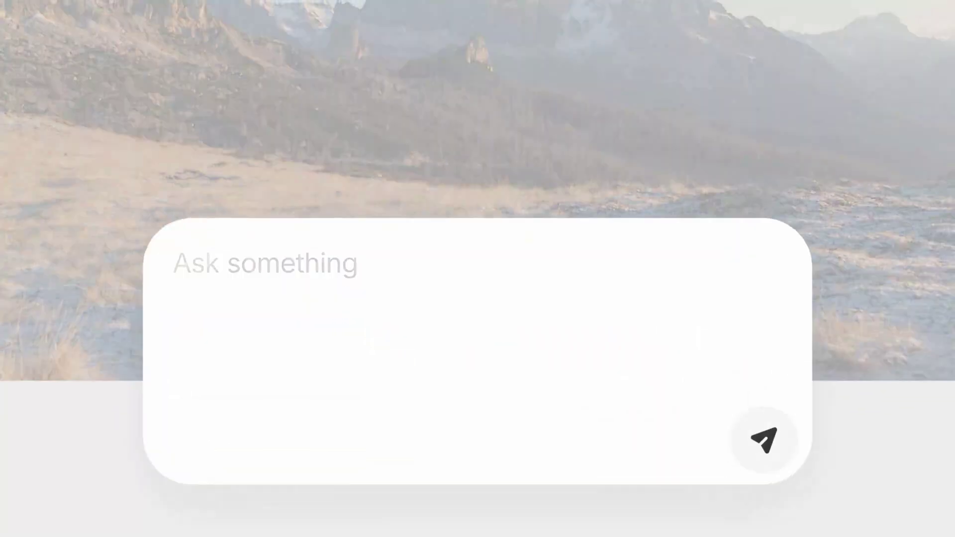
pyautogui.write('Please answer all the customer emails in my gmail app. Try to help them out with their issues')
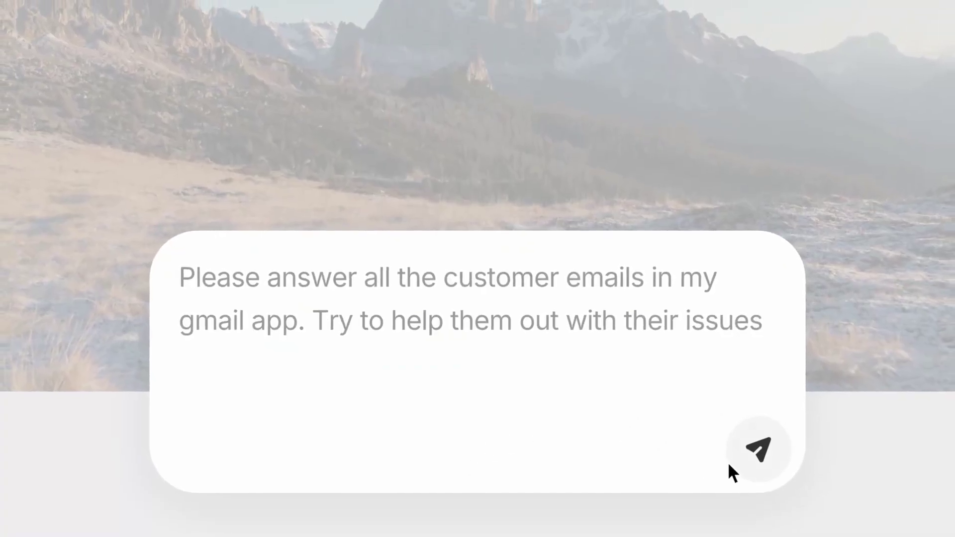
pyautogui.click(752, 463)
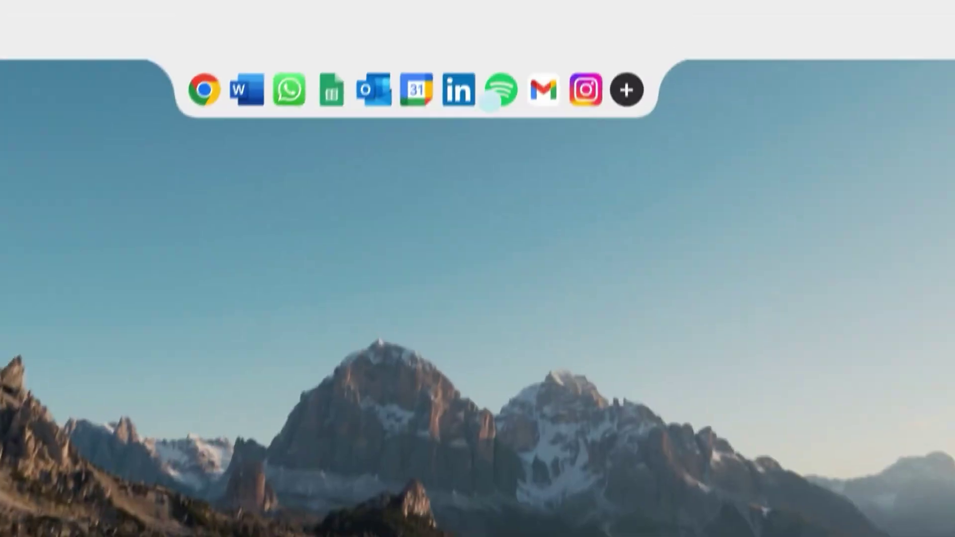
pyautogui.click(490, 102)
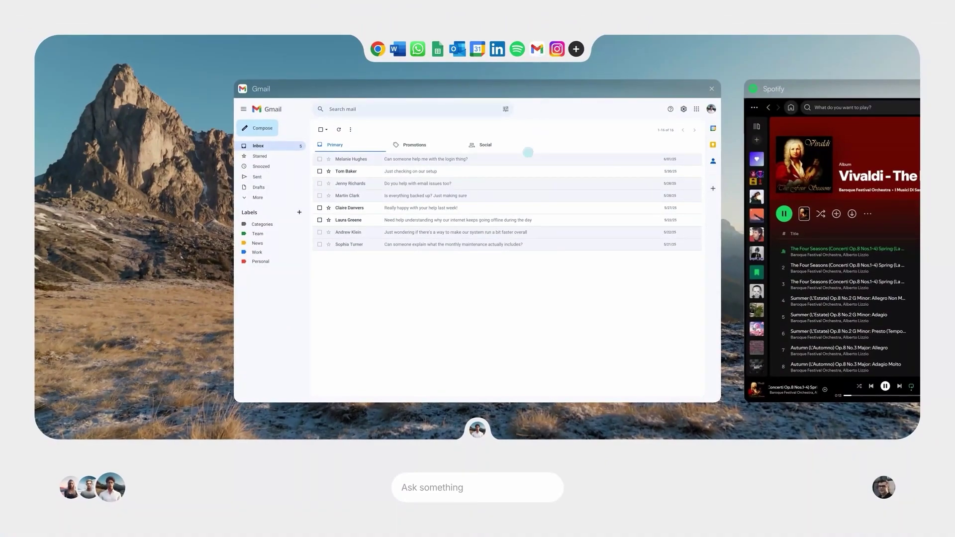
# Reply to the login-problem email about resetting the password and the setup check-in about the support package.
pyautogui.click(523, 159)
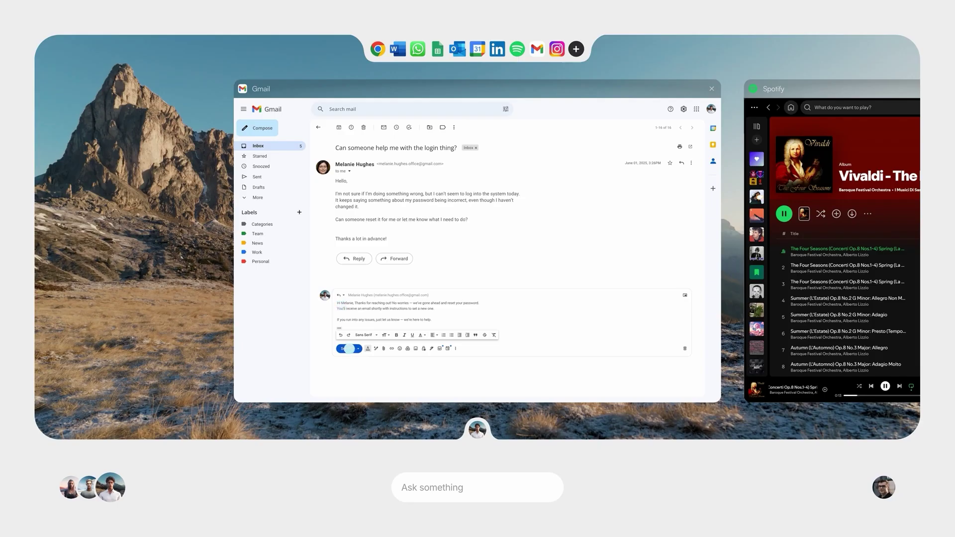
pyautogui.click(349, 348)
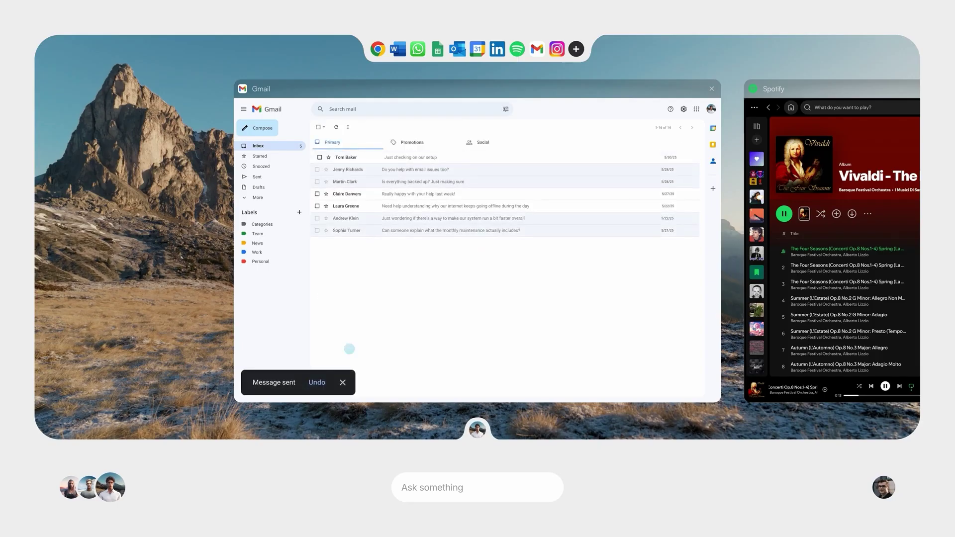
pyautogui.click(524, 157)
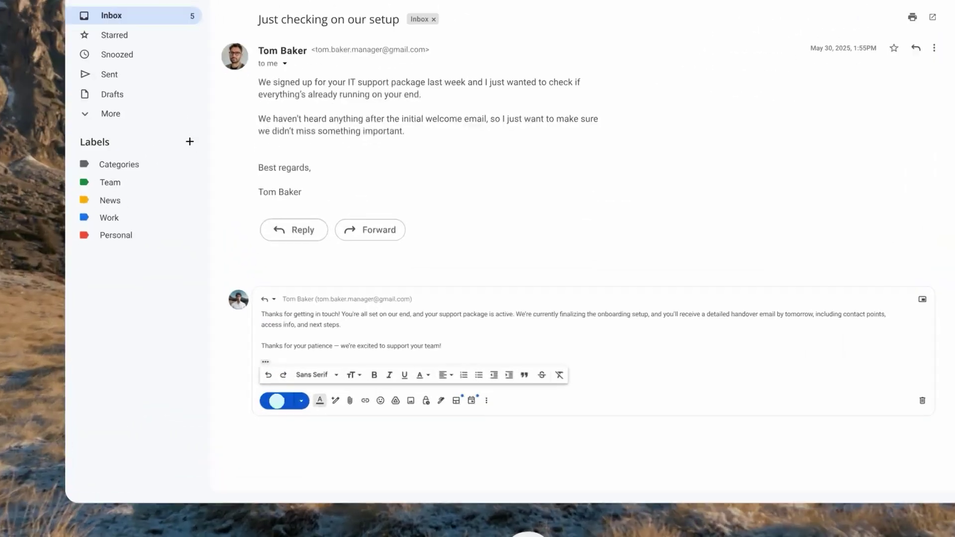
pyautogui.click(304, 373)
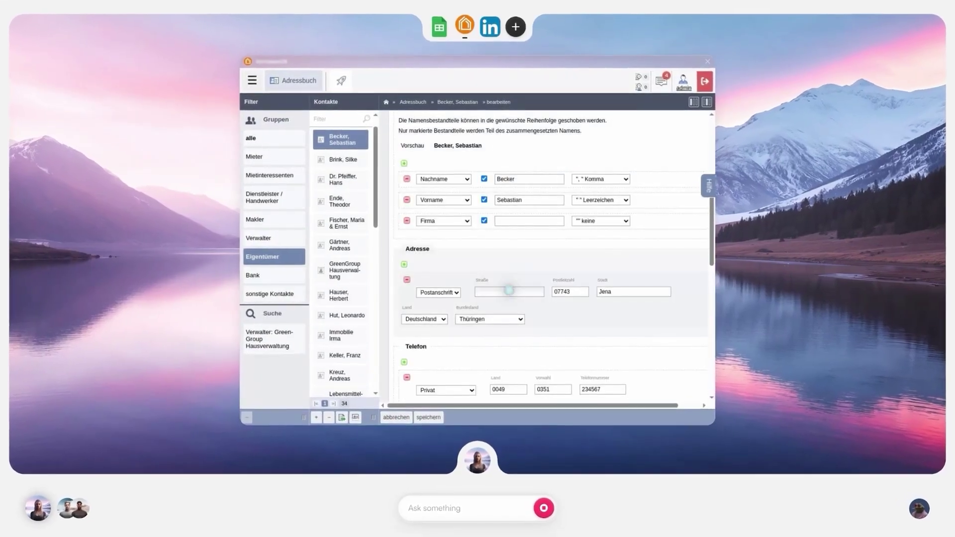
pyautogui.click(508, 292)
pyautogui.click(568, 291)
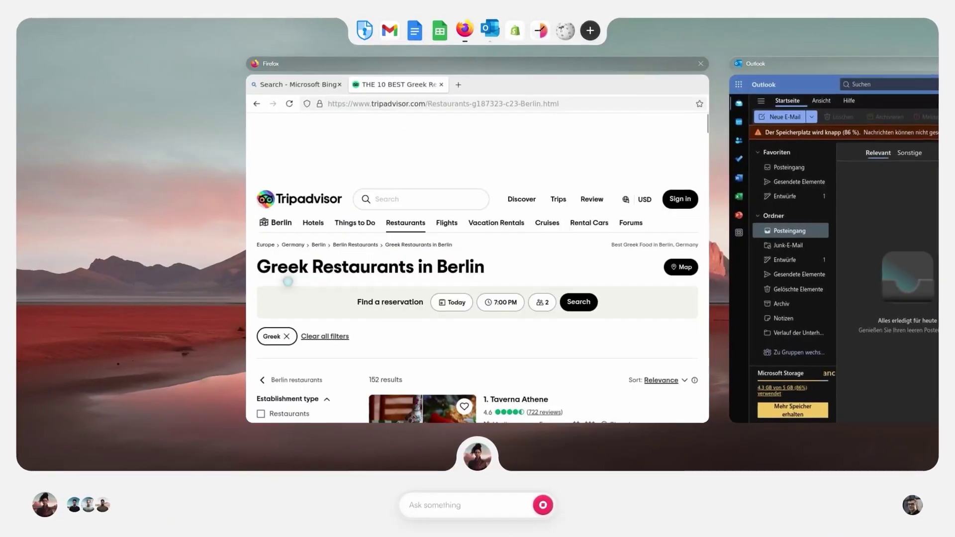
# Save the out-of-office calendar event.
pyautogui.scroll(-5, 477, 299)
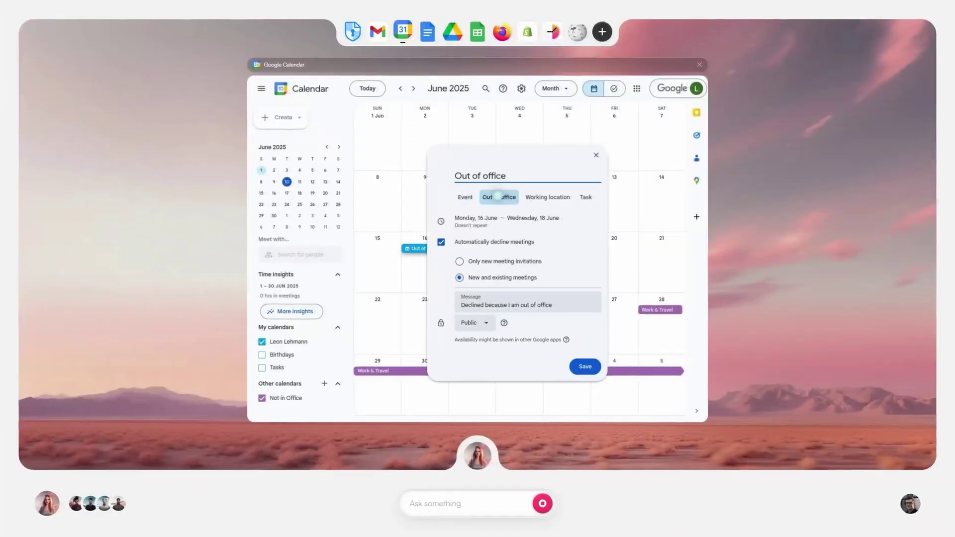
pyautogui.click(582, 364)
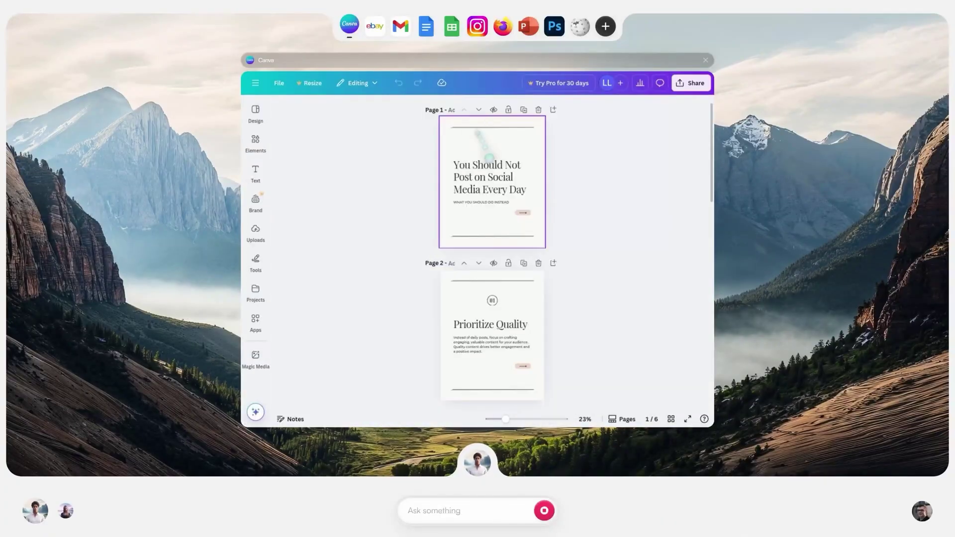
# Delete all the headline text from the page 1 title box, leaving it empty.
pyautogui.scroll(3, 488, 158)
pyautogui.doubleClick(485, 239)
pyautogui.hotkey('ctrl', 'a')
pyautogui.press('BackSpace')
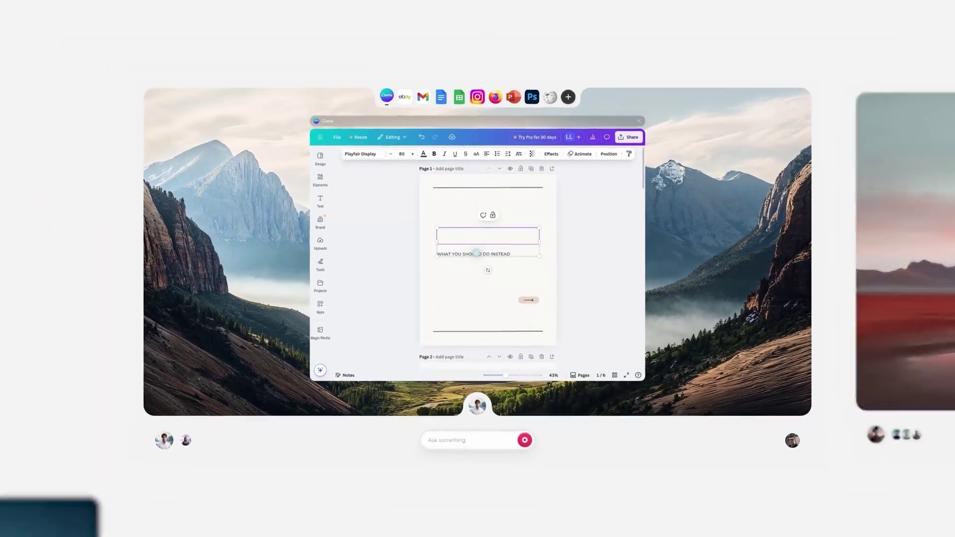